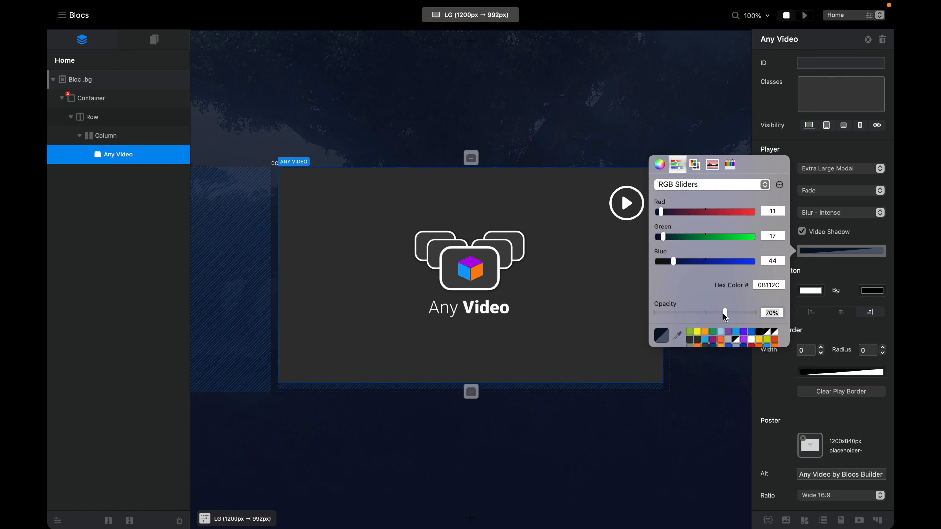
- Set the opacity of the 0B112C colour below the Video Shadow option to 19%
left_click_drag(723, 313, 755, 313)
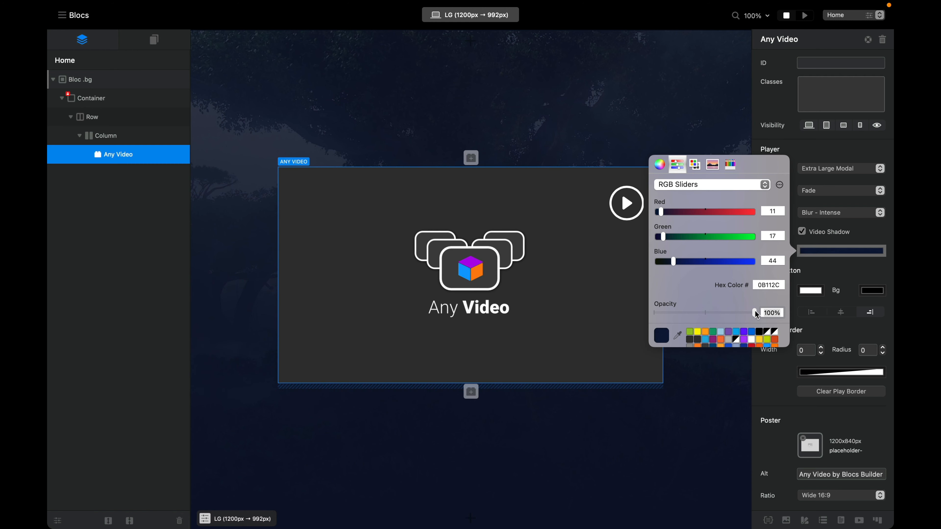
left_click(213, 170)
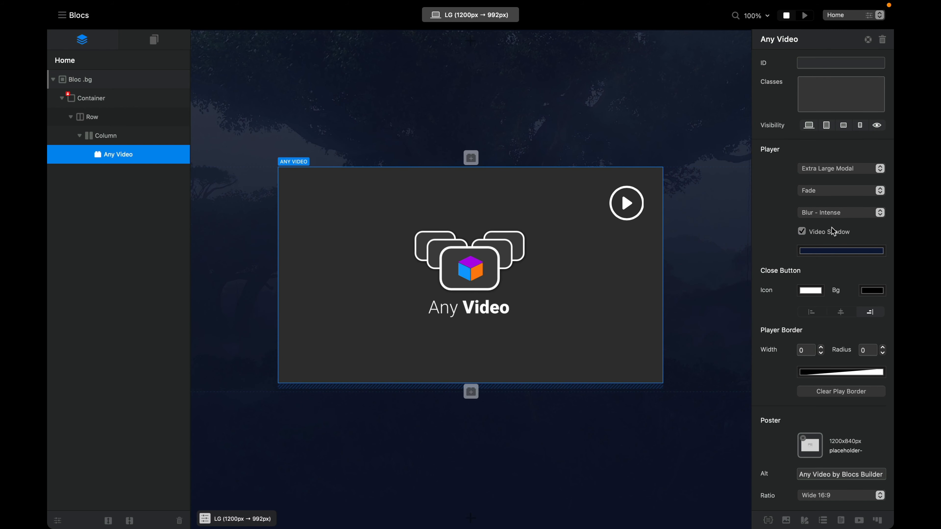
left_click(837, 252)
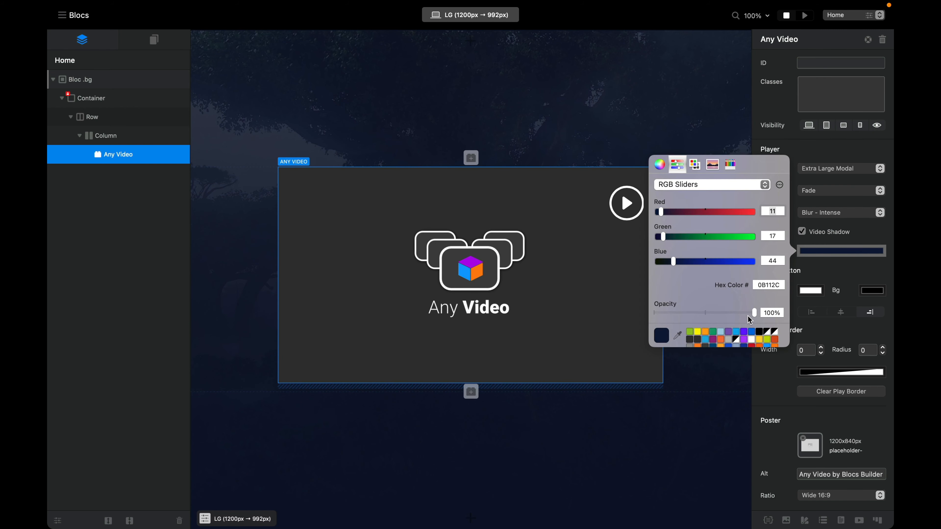
left_click_drag(753, 316, 674, 317)
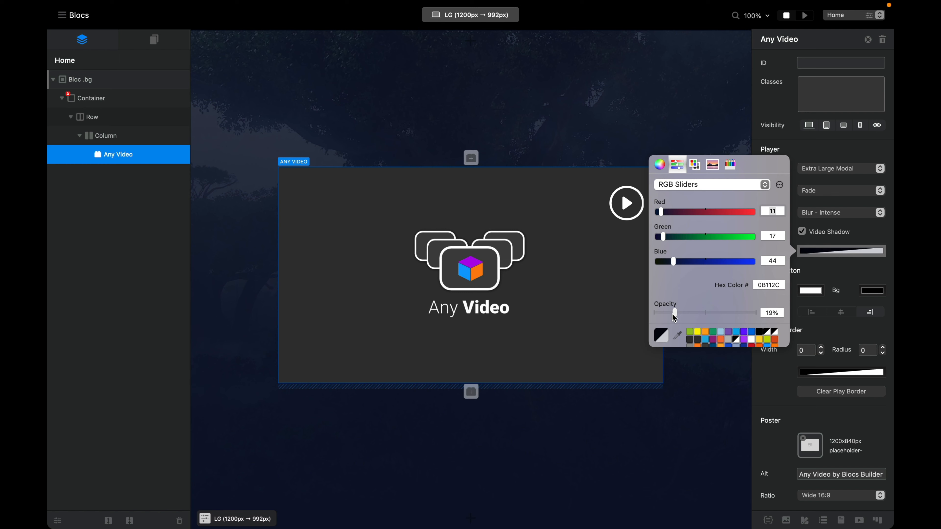
left_click(848, 277)
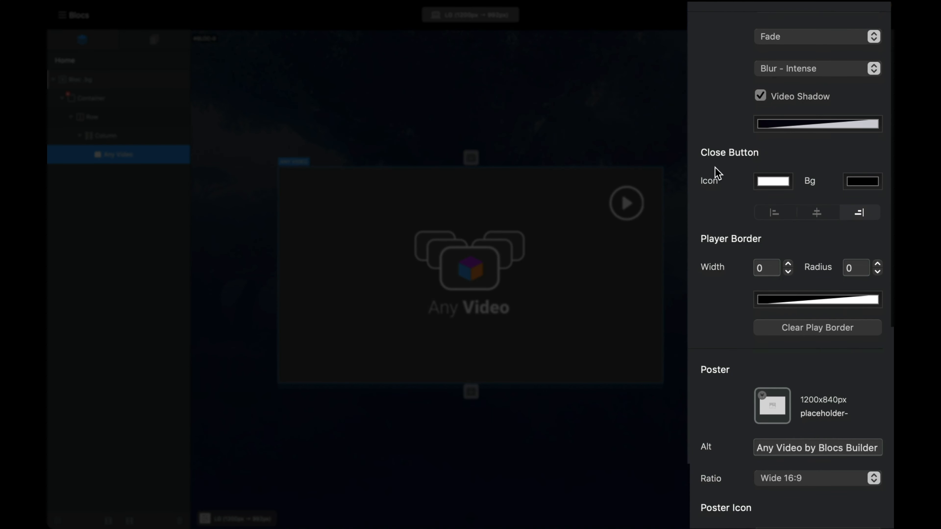
- Set the close button's background colour to hex 0B112C
left_click(865, 182)
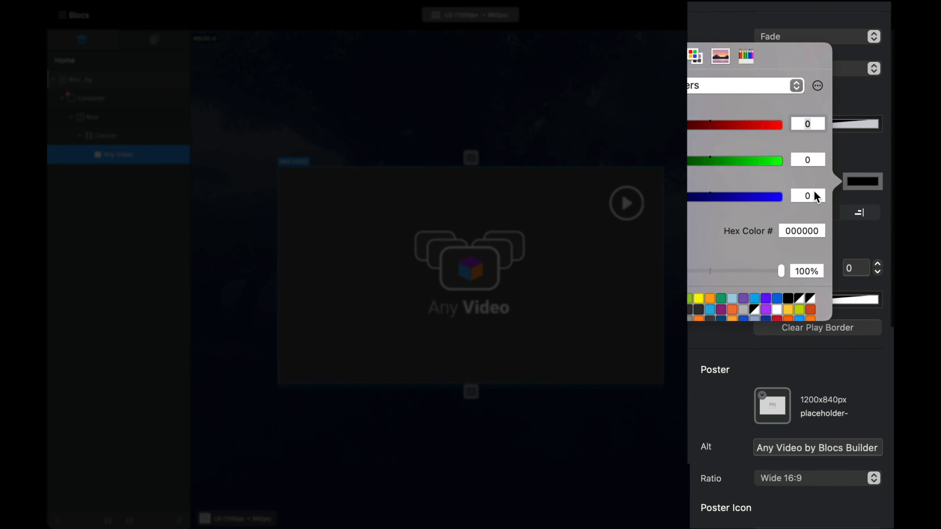
double_click(811, 232)
type("0B112C")
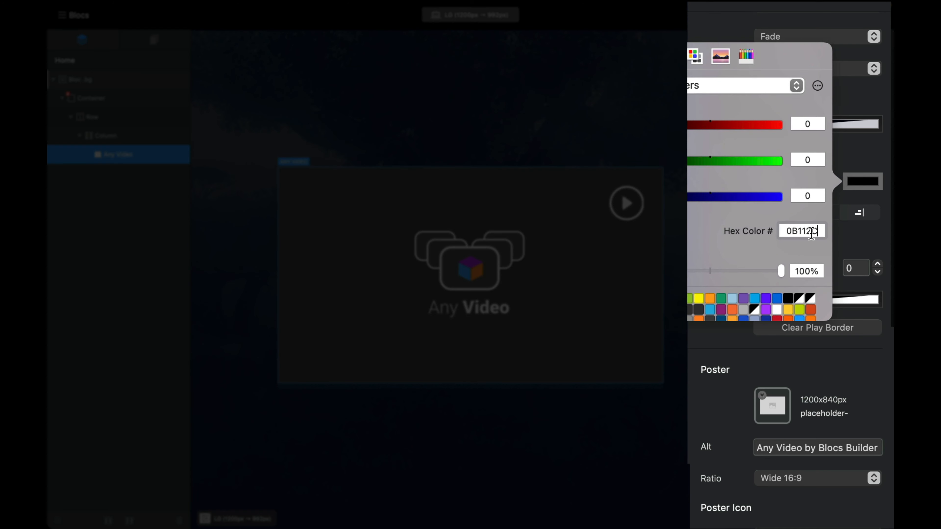
key("Return")
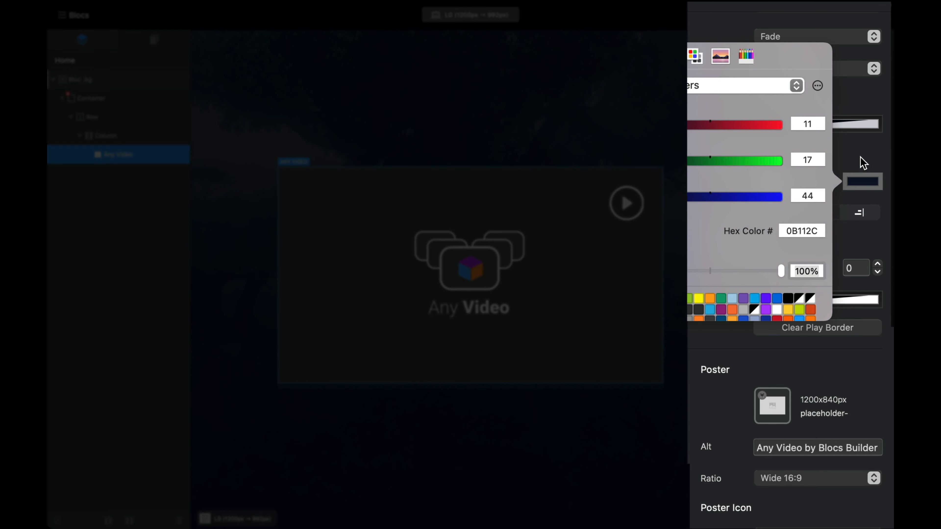
left_click(864, 163)
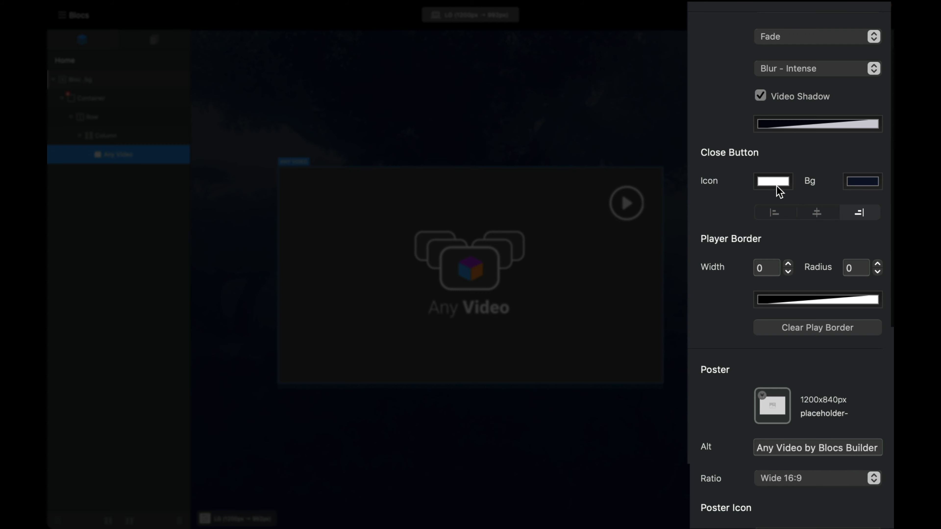
- Give the player border the colour 0B112C at 100% opacity and a width of 2
scroll(779, 192, "down", 2)
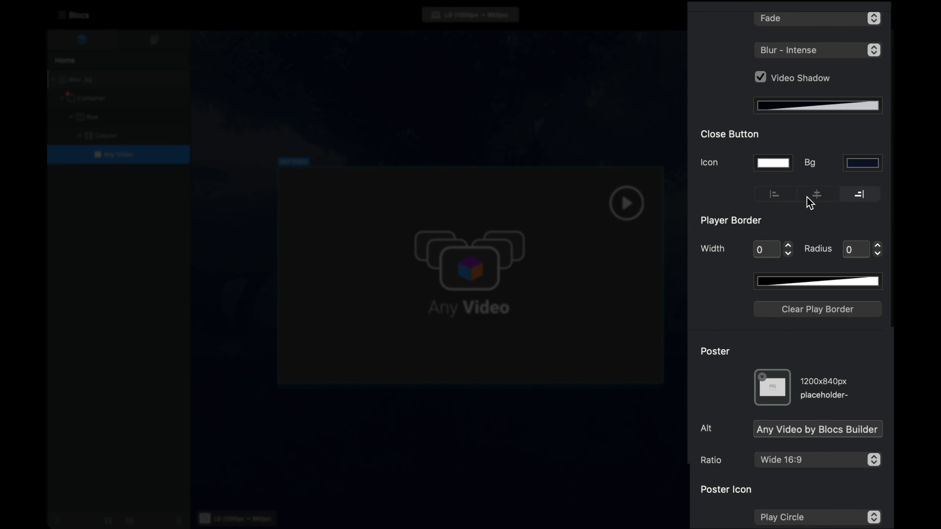
scroll(857, 187, "down", 4)
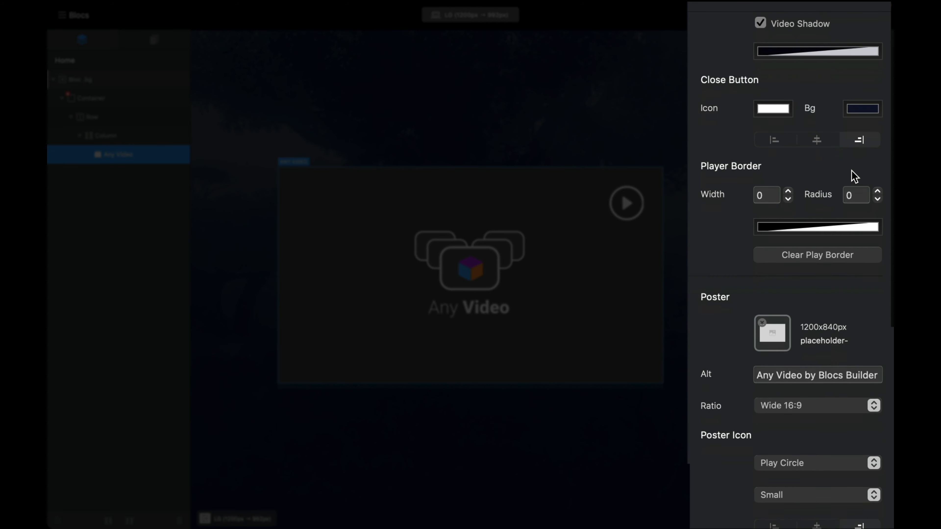
scroll(726, 179, "down", 2)
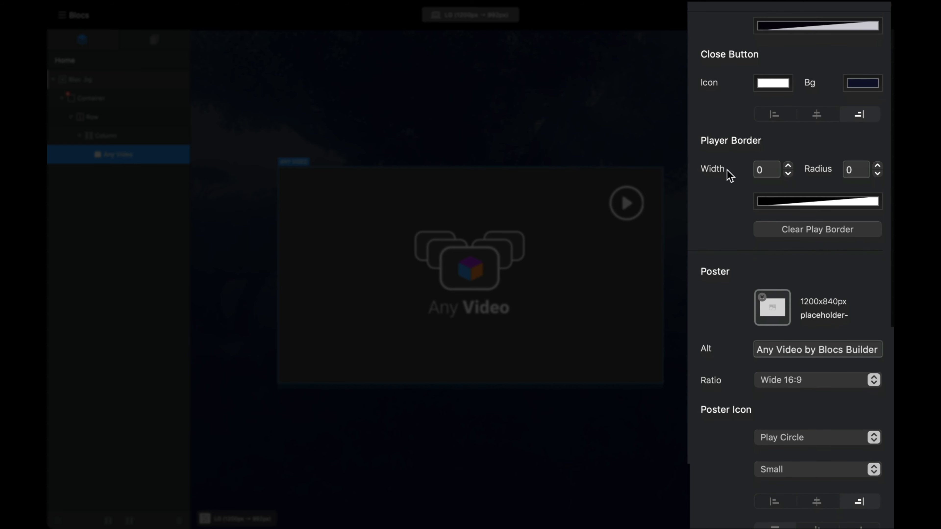
scroll(726, 170, "down", 2)
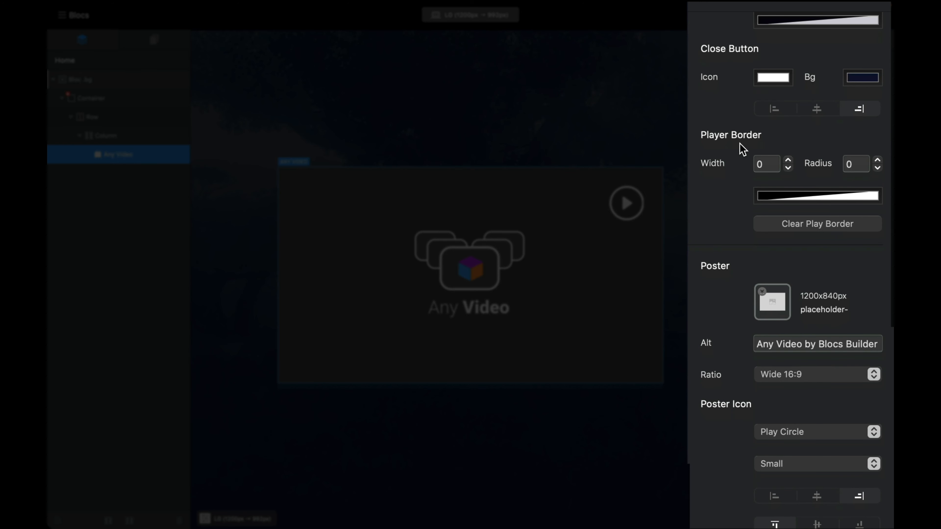
left_click(797, 188)
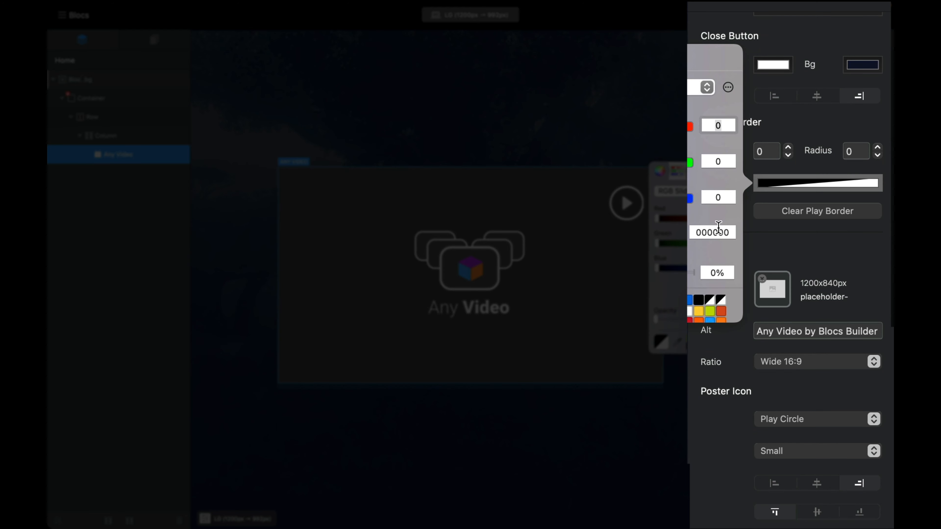
double_click(718, 227)
type("0B112C")
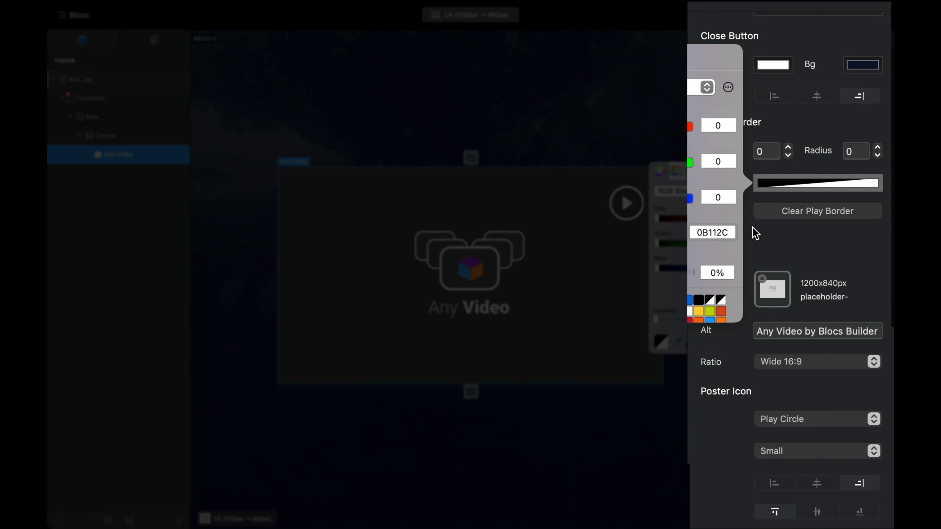
left_click(756, 234)
left_click(798, 182)
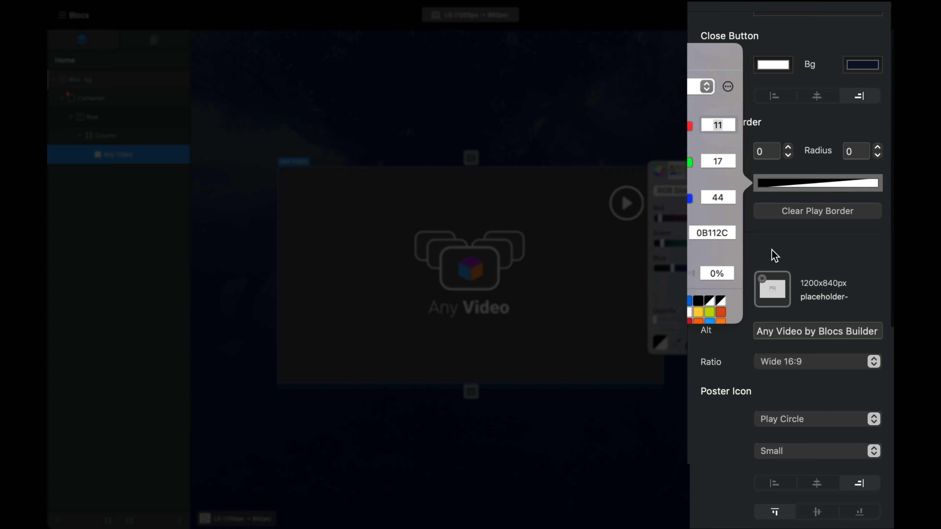
left_click_drag(658, 318, 709, 268)
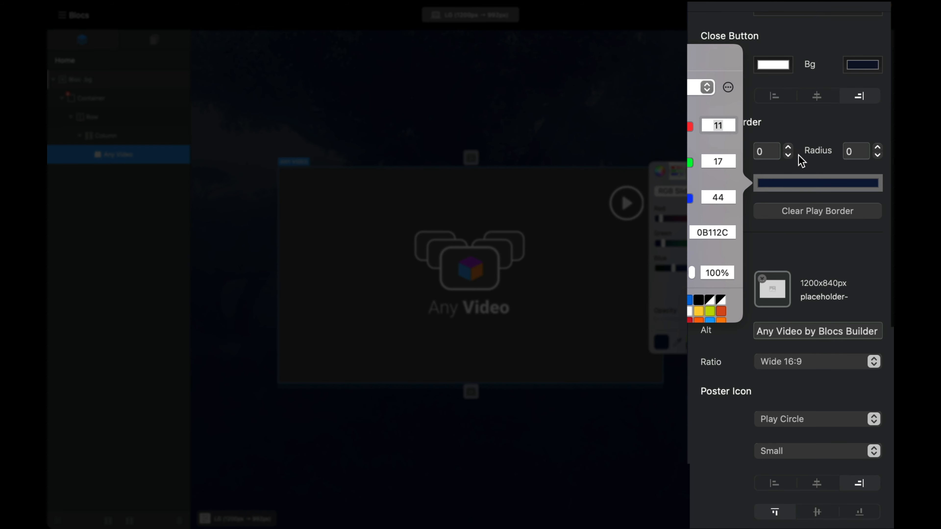
left_click(819, 125)
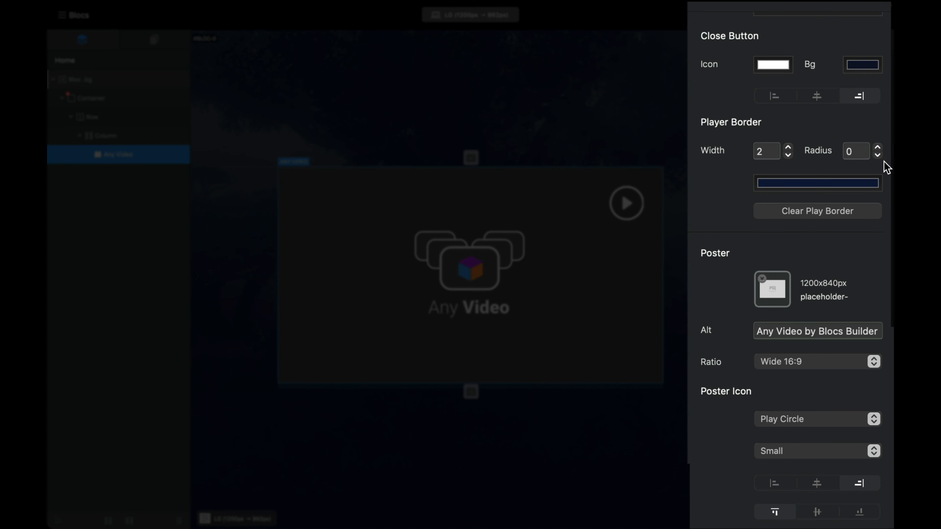
- Brighten the player border colour to a more vivid blue using the colour wheel's brightness
left_click(842, 190)
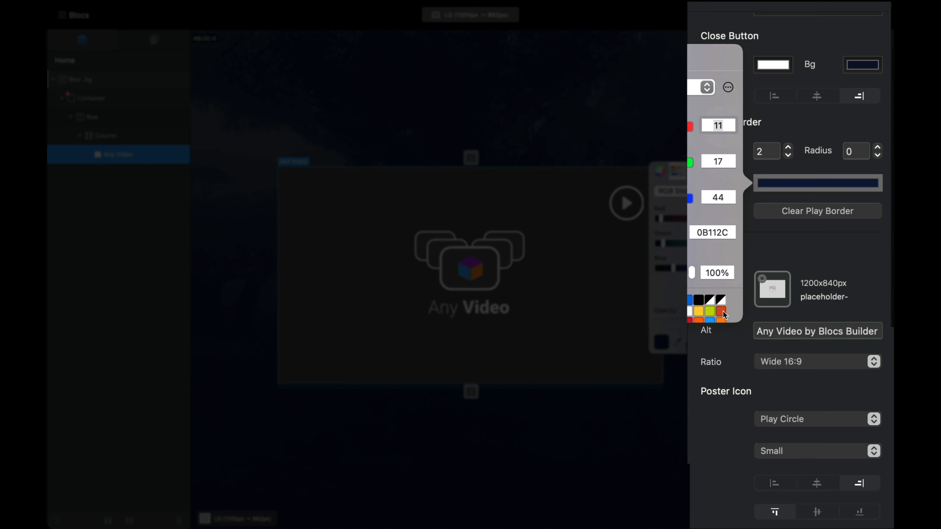
left_click(660, 173)
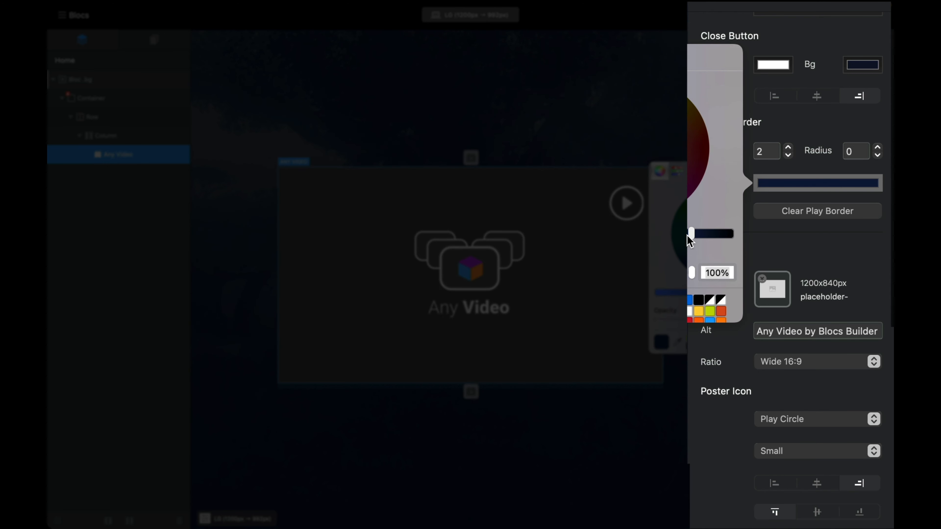
left_click_drag(691, 235, 656, 234)
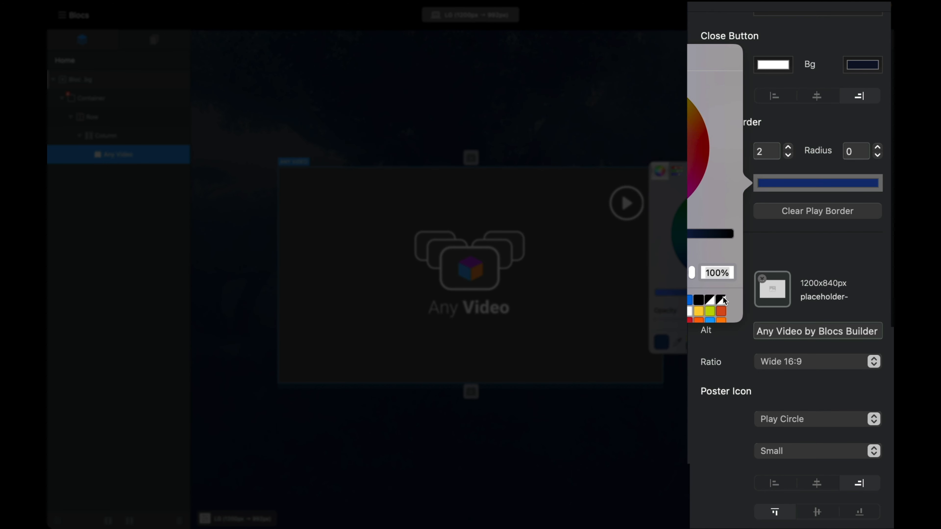
left_click(837, 118)
- Replace the placeholder poster image with maxresdefault.jpg from the Asset Manager
scroll(752, 227, "down", 2)
scroll(752, 225, "down", 3)
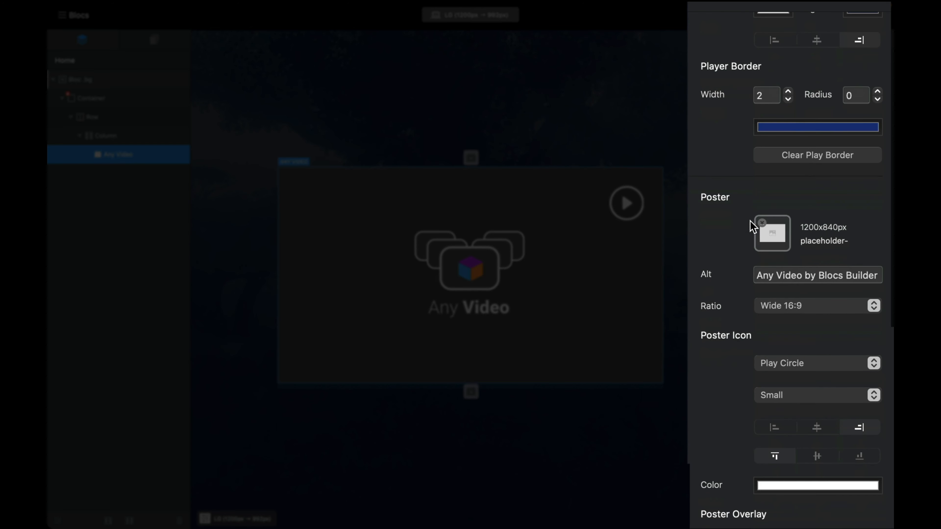
scroll(735, 241, "down", 3)
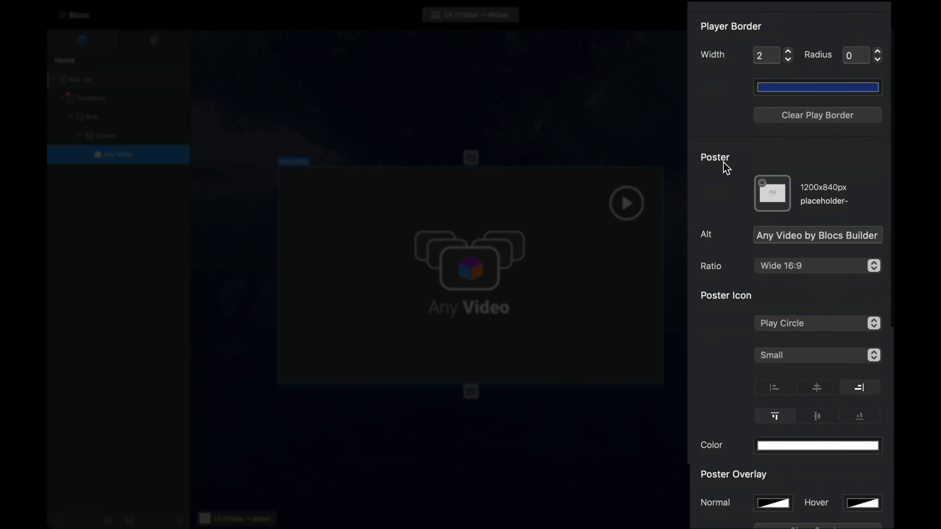
scroll(740, 231, "down", 1)
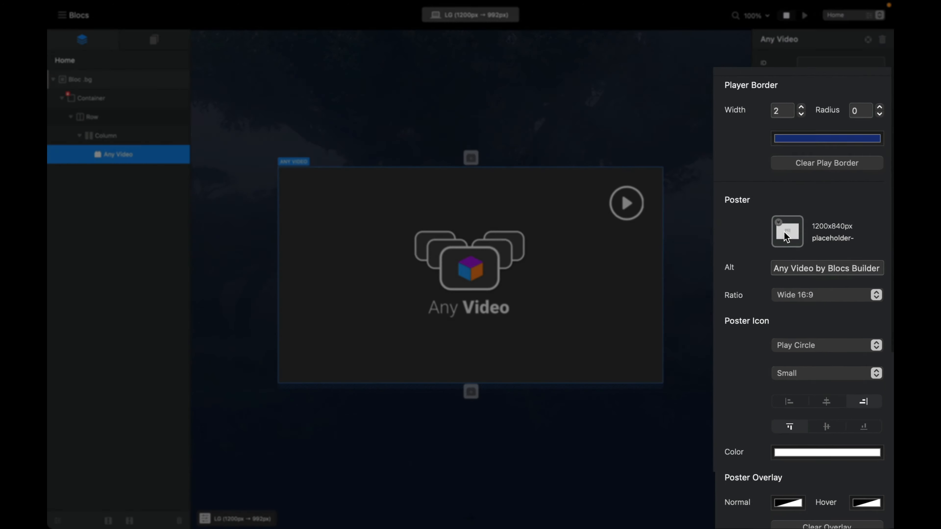
left_click(772, 189)
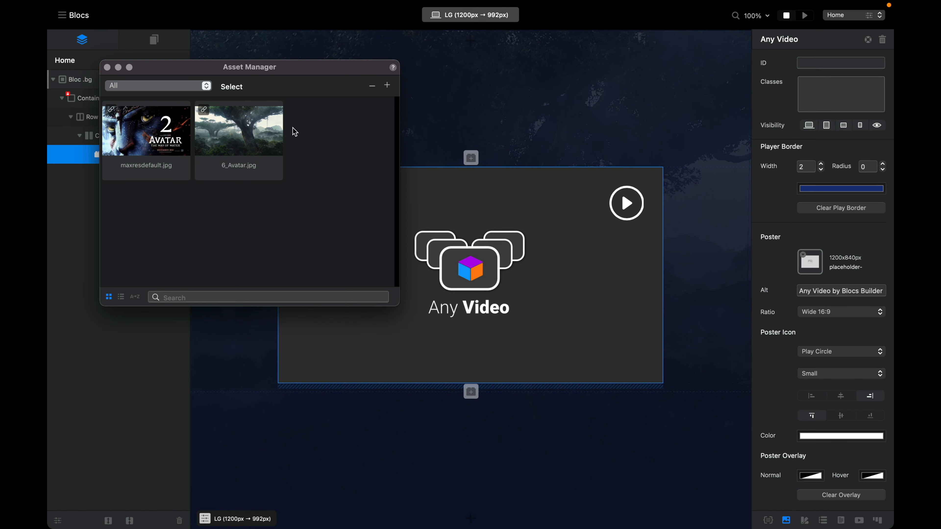
left_click(146, 135)
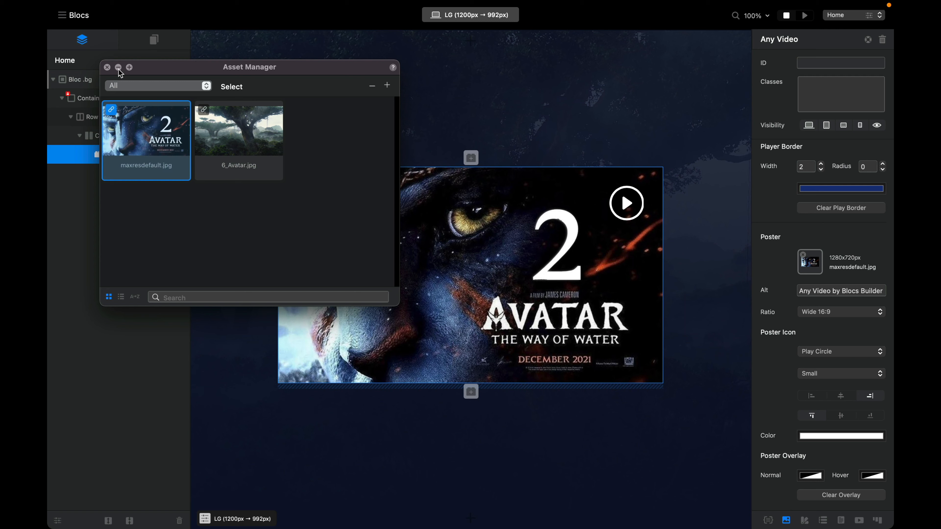
left_click(107, 67)
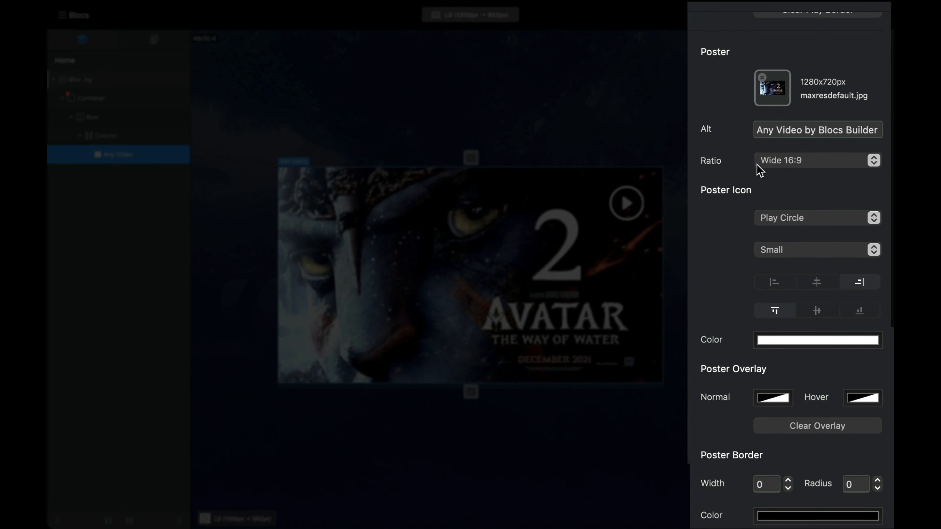
- Try the poster ratios Wide 16:10, Cinematic 21:9 and Square 1:1, and finish with Portrait 4:5
left_click(791, 160)
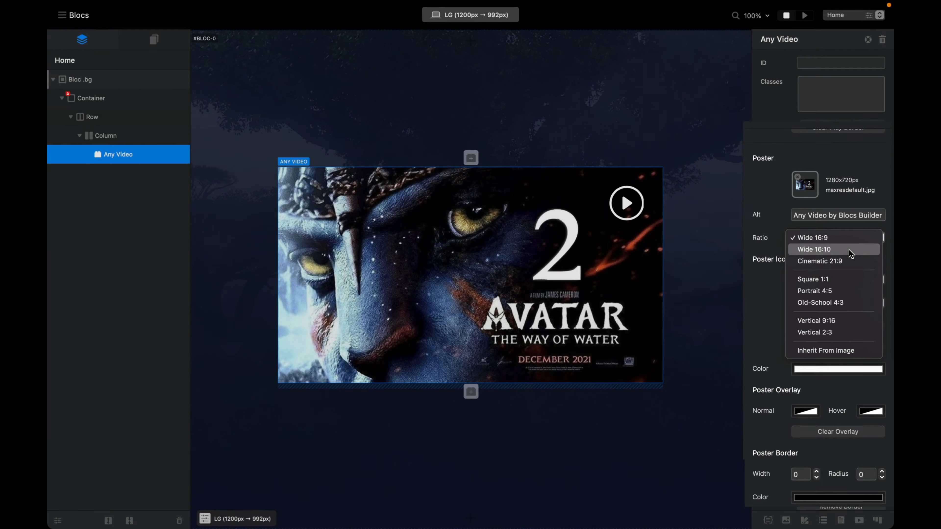
left_click(852, 253)
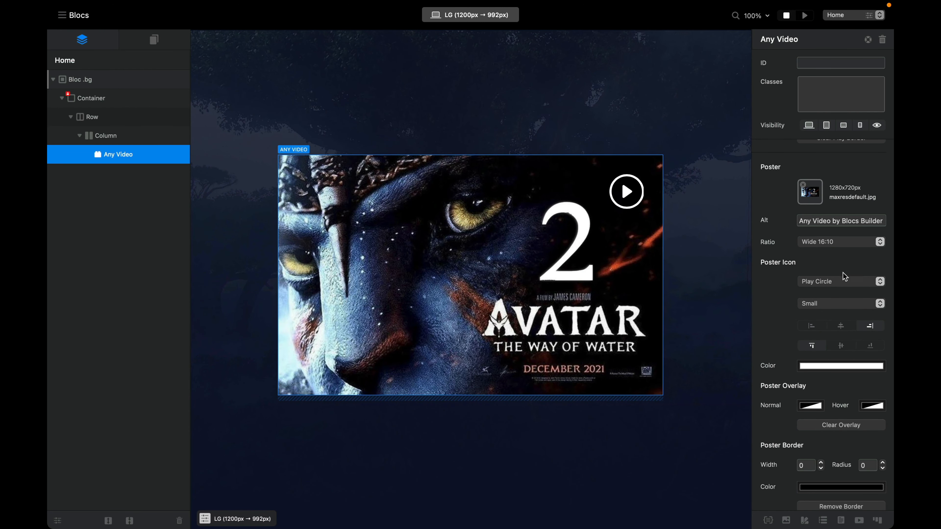
left_click(835, 244)
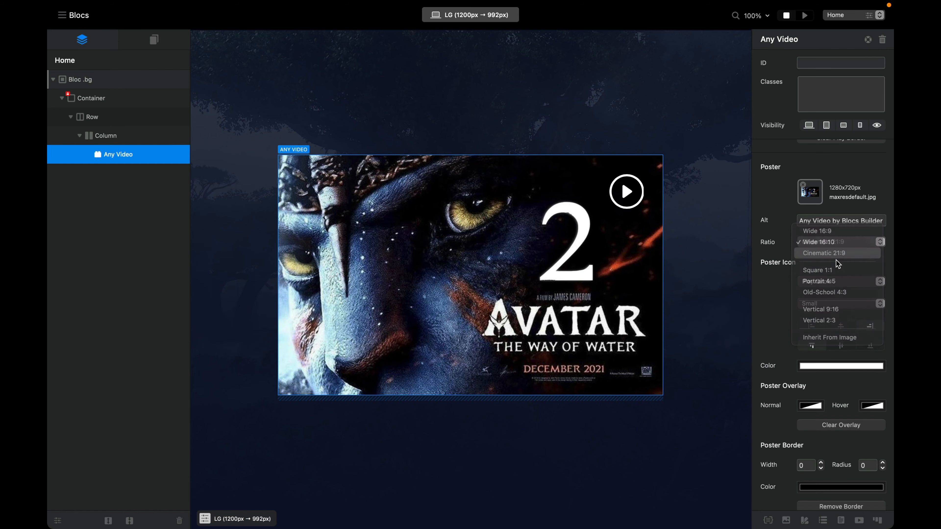
left_click(837, 254)
left_click(832, 248)
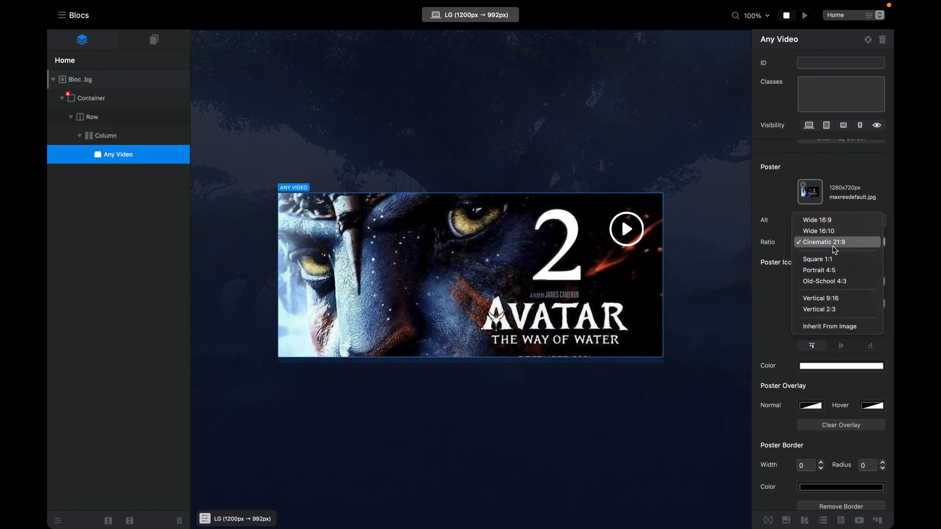
left_click(829, 259)
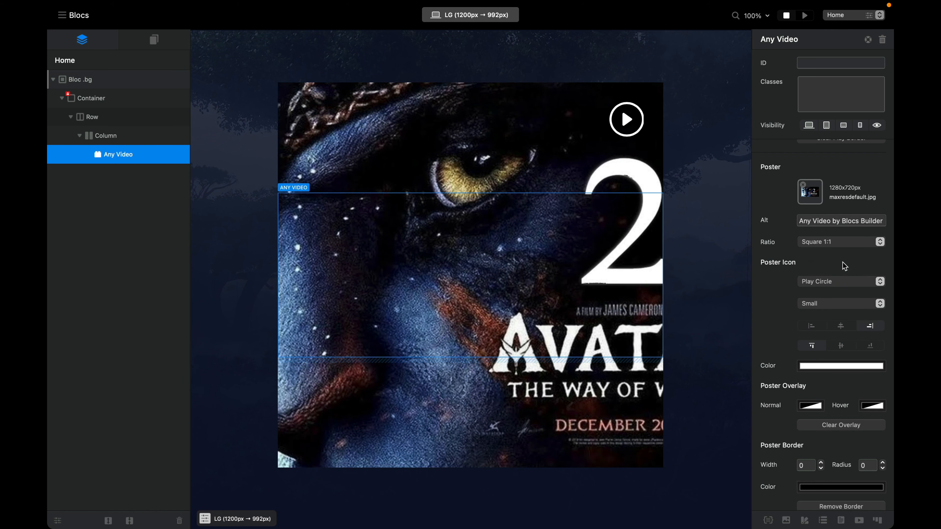
left_click(848, 245)
left_click(849, 254)
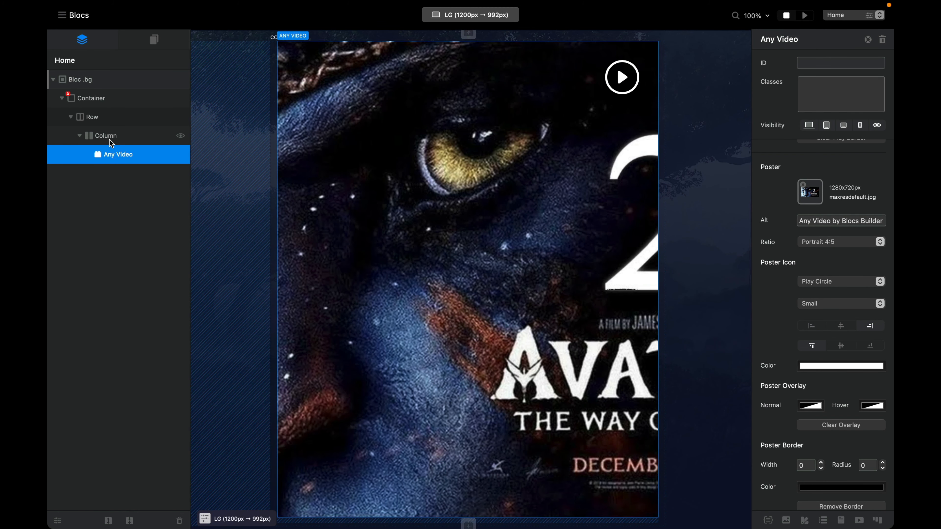
- Reduce the width of the column containing the video to 5
left_click(117, 142)
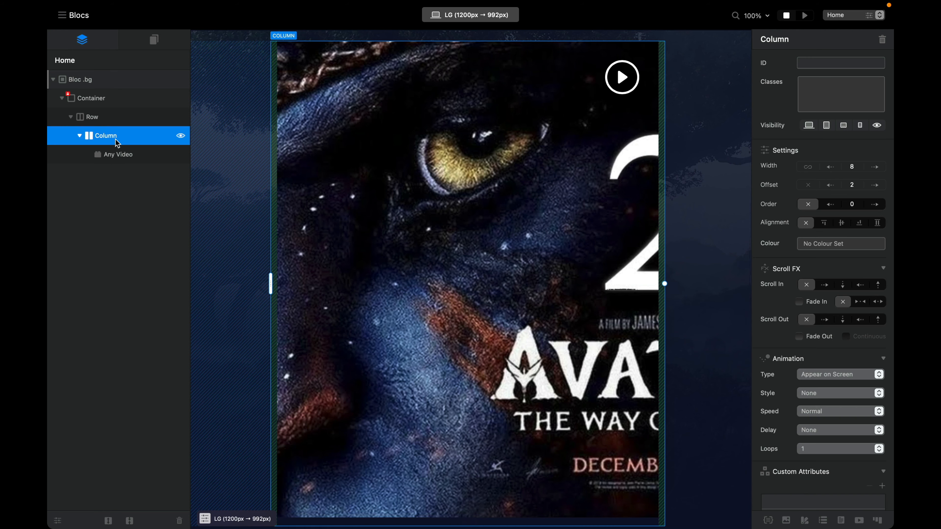
left_click(830, 167)
left_click(830, 167)
left_click(830, 167)
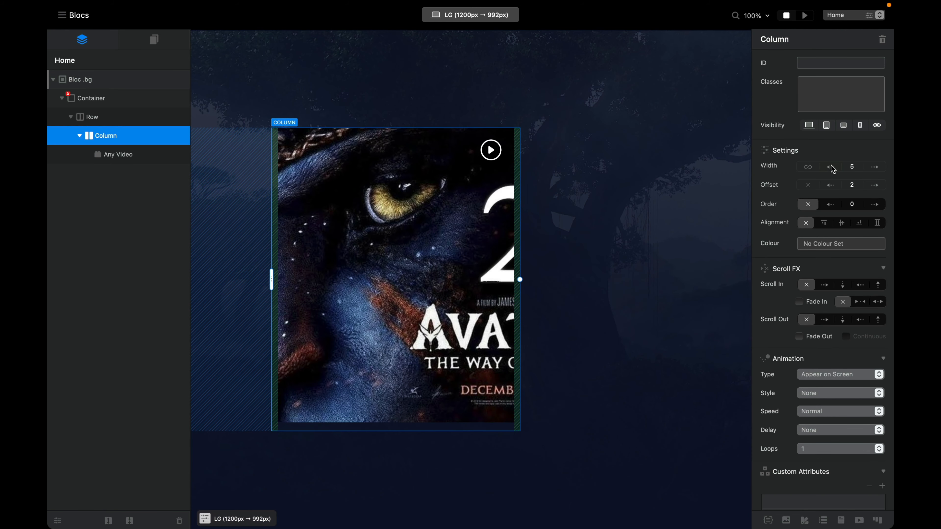
- Set the width of the column containing the video to 4 and its offset to 4
left_click(831, 167)
left_click(875, 185)
left_click(875, 185)
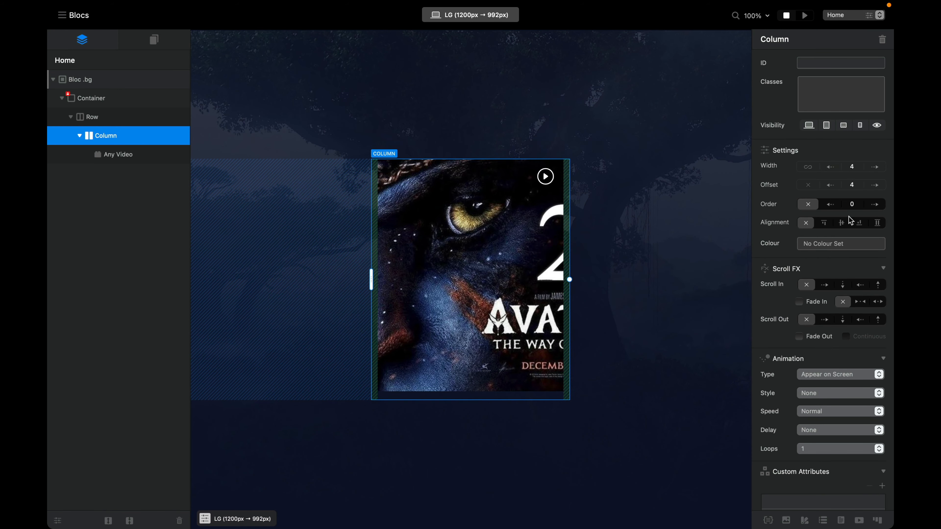
- Try the poster ratios Vertical 9:16 and Vertical 2:3 on the Any Video bric
left_click(476, 246)
scroll(837, 327, "down", 6)
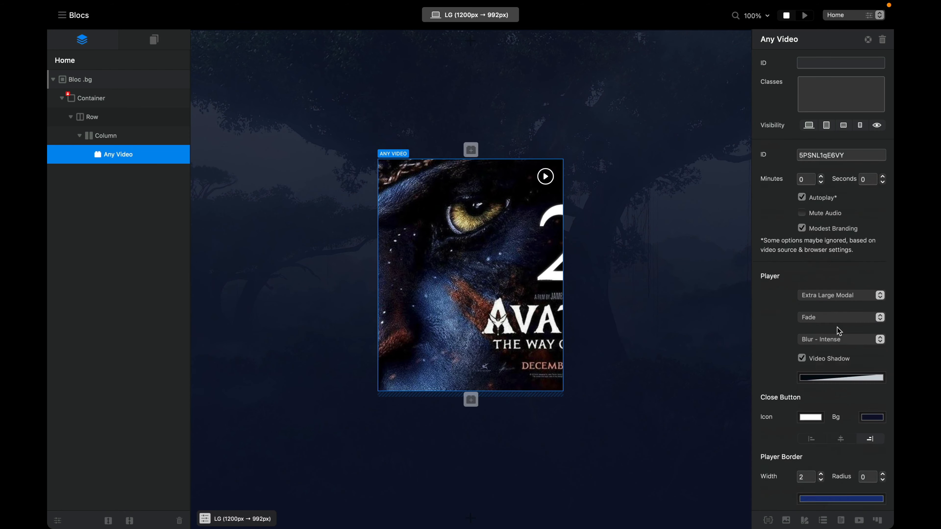
scroll(839, 331, "down", 2)
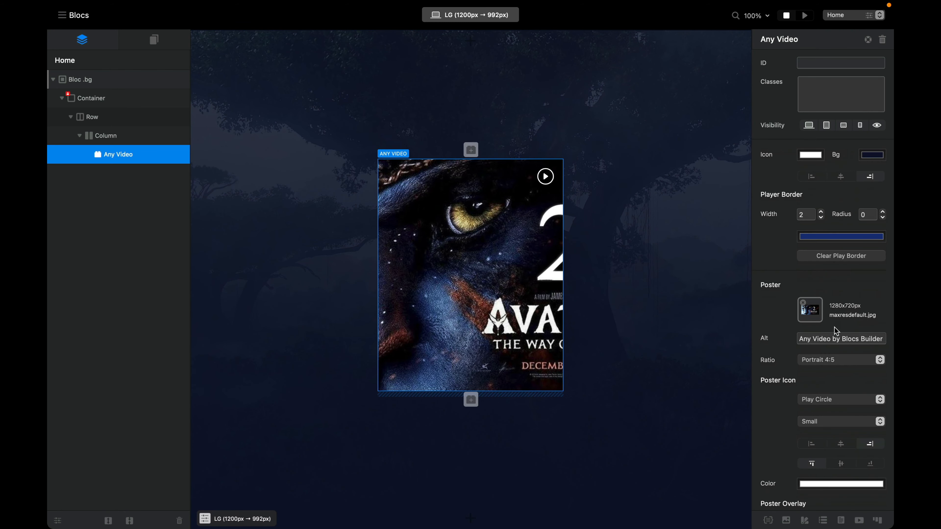
left_click(840, 361)
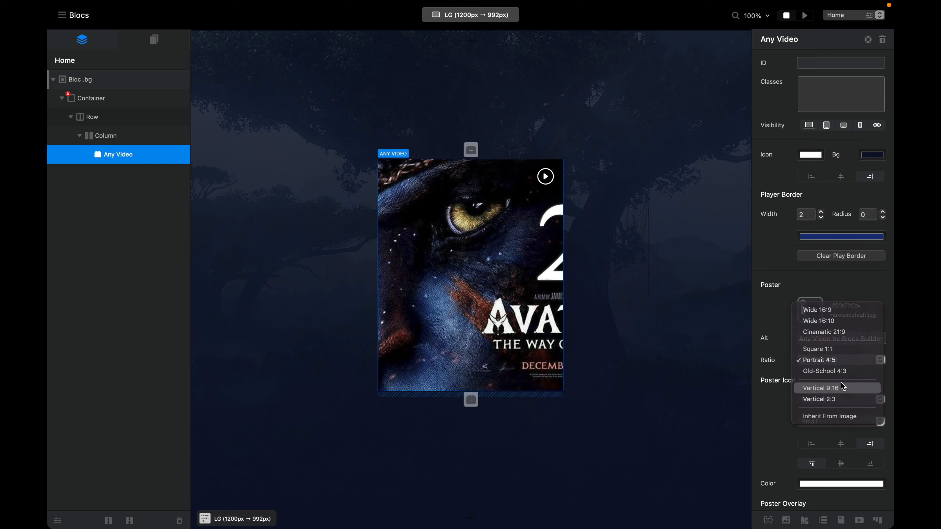
left_click(842, 385)
left_click(838, 357)
left_click(837, 367)
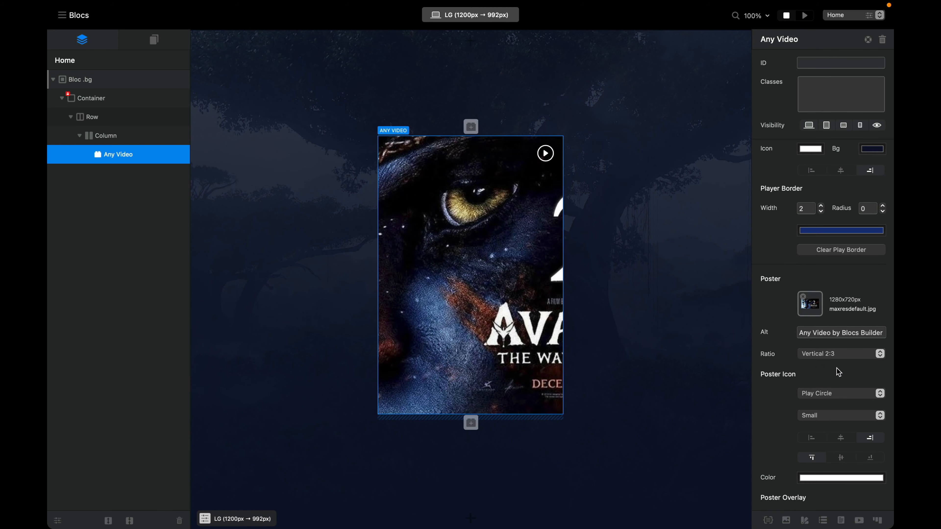
- Try the poster ratio Inherit From Image, and finish with Wide 16:9
left_click(841, 354)
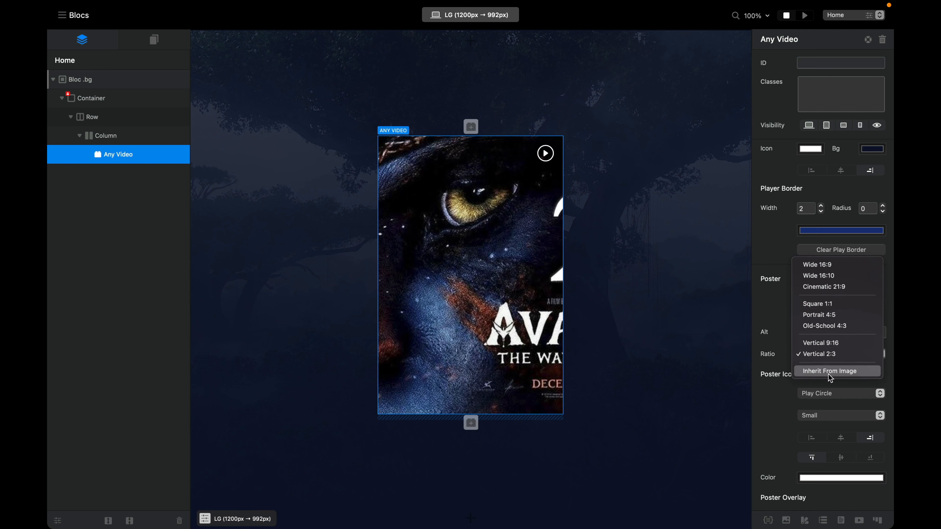
left_click(818, 371)
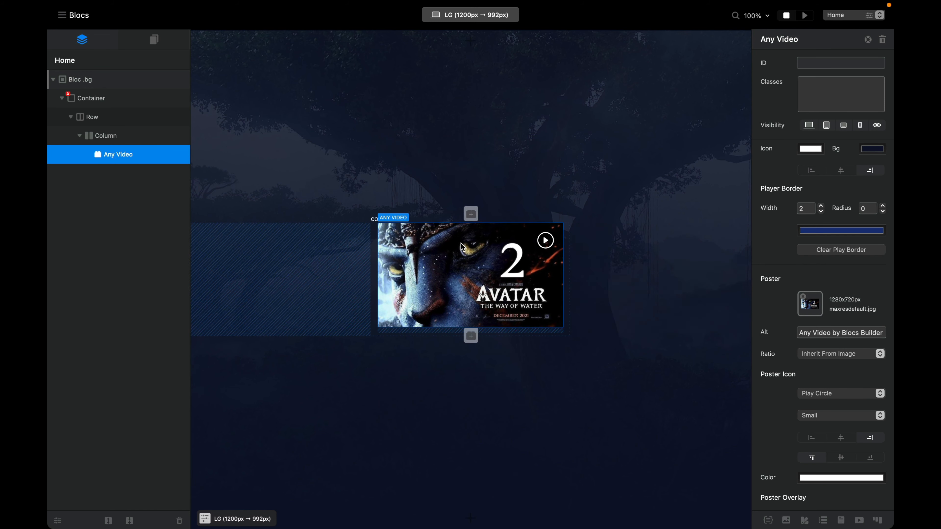
left_click(853, 357)
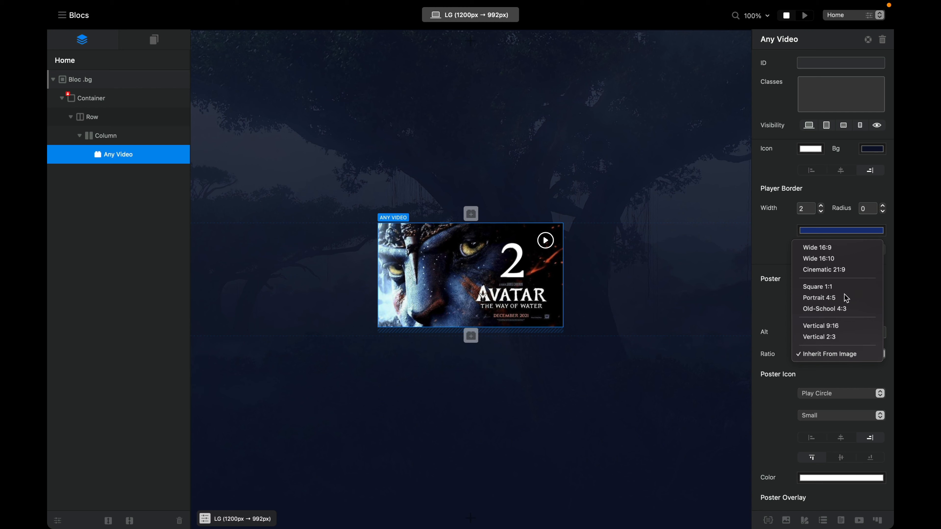
left_click(846, 249)
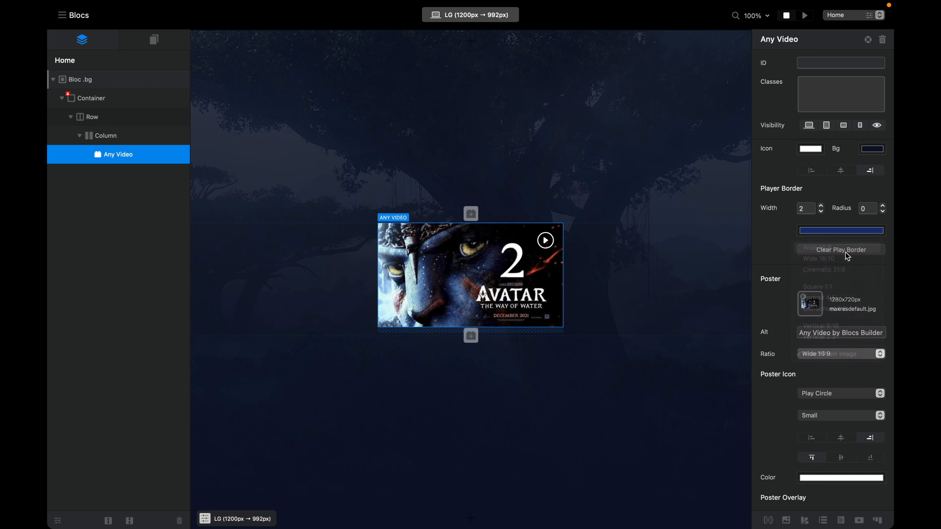
- Set the width of the column containing the video to 8 and its offset to 2
left_click(132, 136)
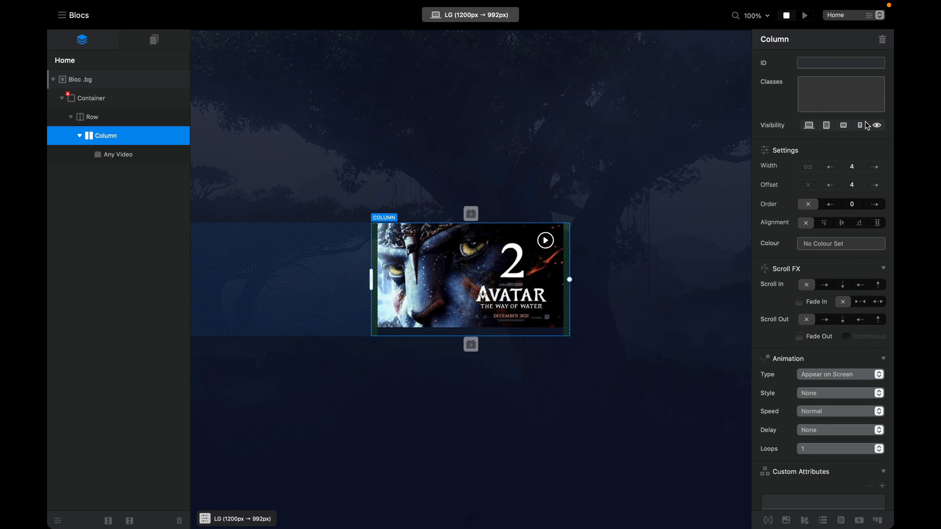
left_click(879, 167)
left_click(879, 168)
left_click(878, 168)
left_click(878, 168)
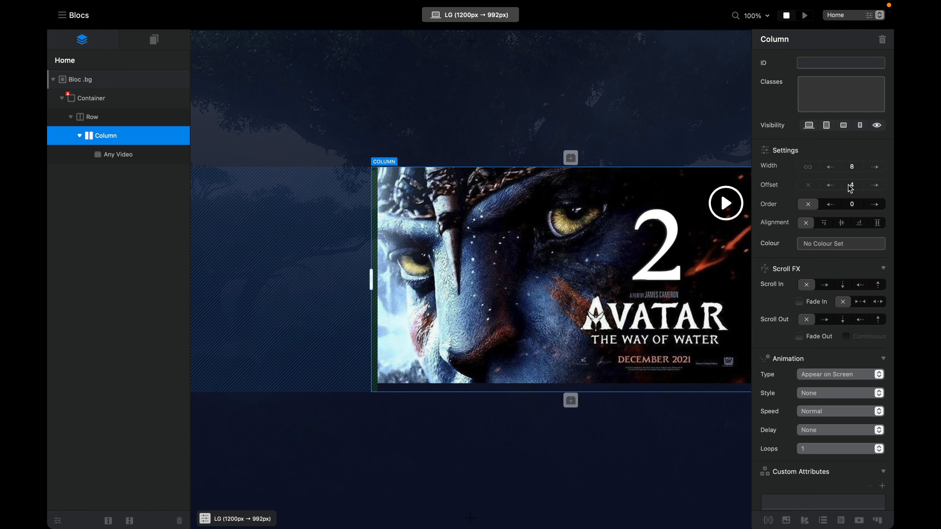
left_click(832, 185)
left_click(832, 186)
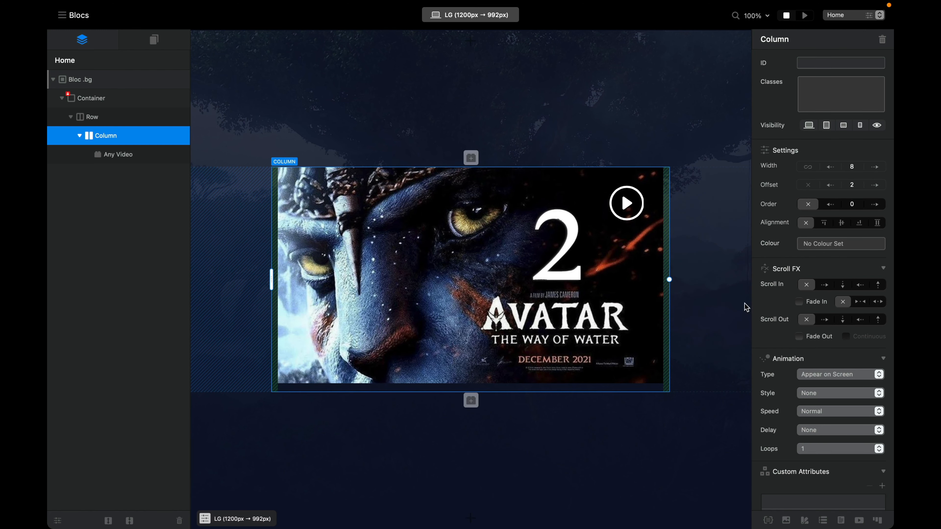
- Try the No Icon option for the Any Video bric's poster icon, and finish with the YouTube icon
left_click(513, 303)
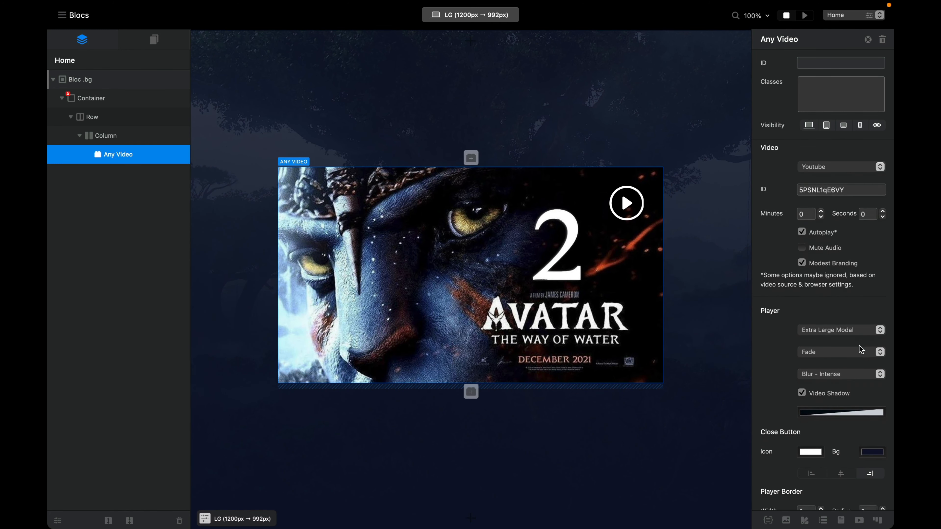
scroll(859, 345, "down", 7)
scroll(852, 348, "down", 5)
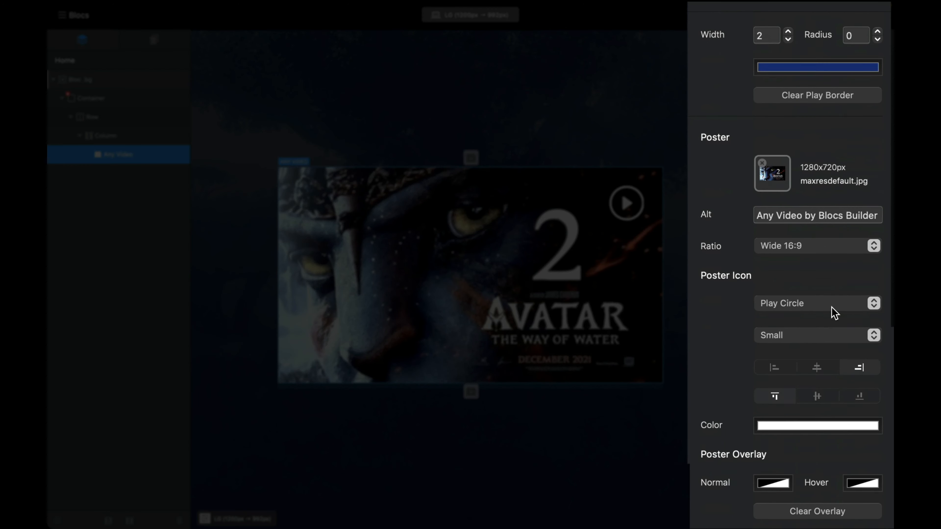
scroll(720, 279, "down", 3)
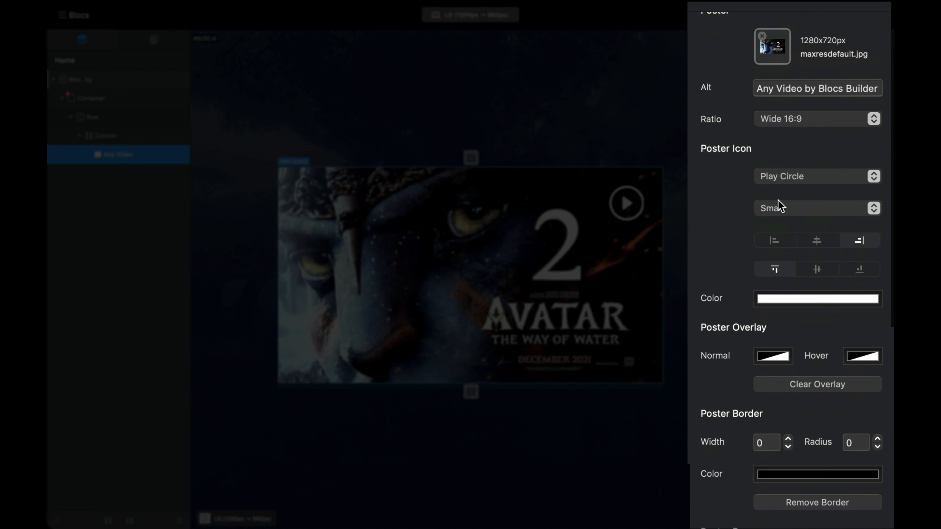
left_click(799, 181)
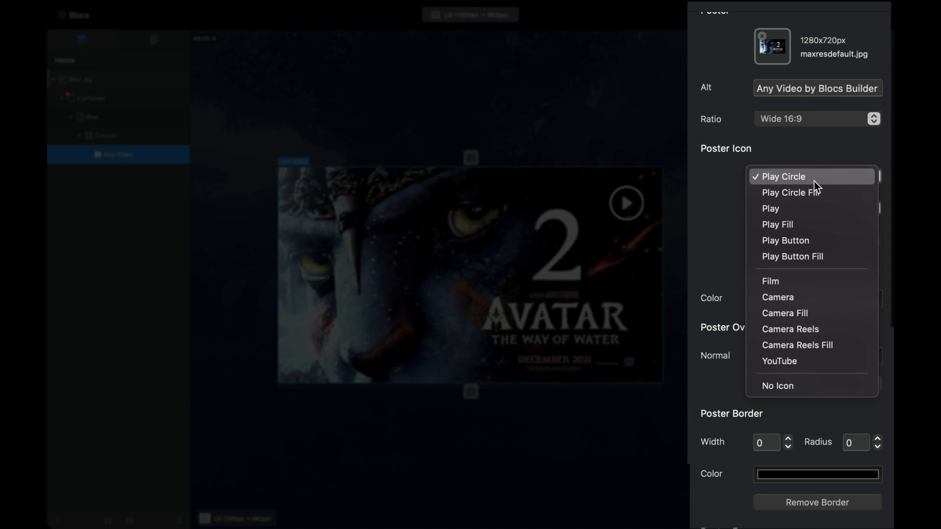
left_click(795, 389)
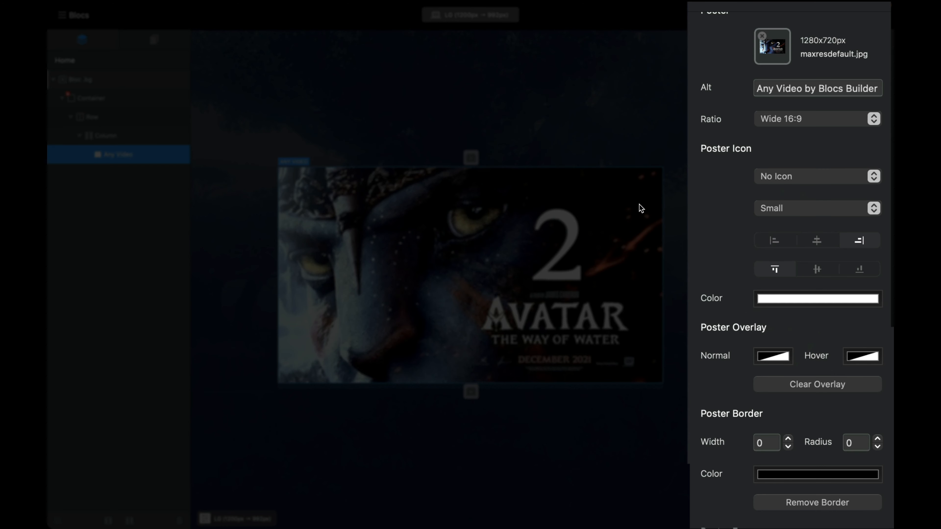
left_click(809, 183)
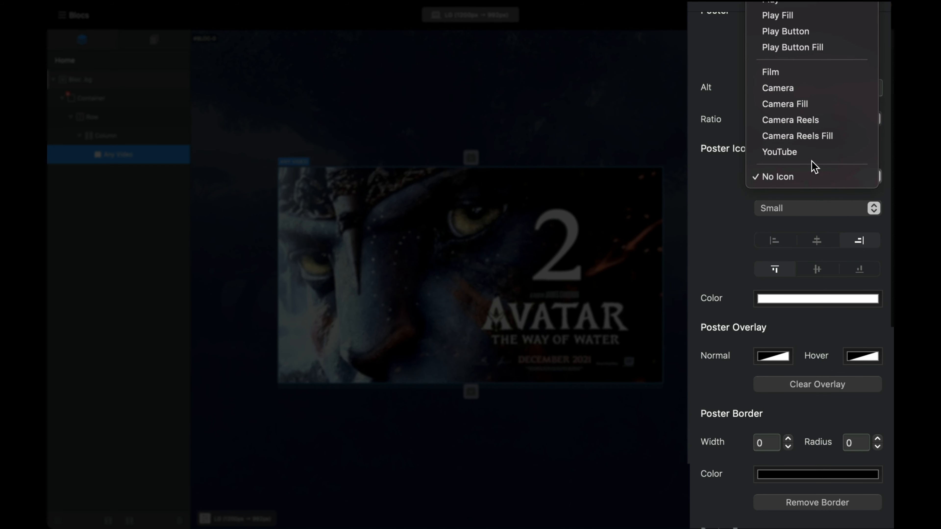
left_click(811, 151)
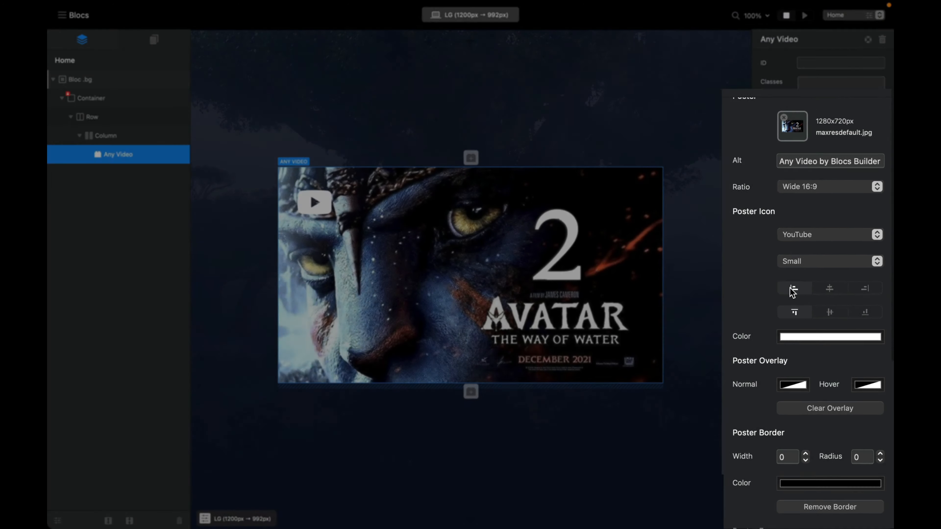
- Try different horizontal and vertical alignments for the poster icon, and finish with it in the poster's bottom-left corner
left_click(774, 240)
left_click(841, 298)
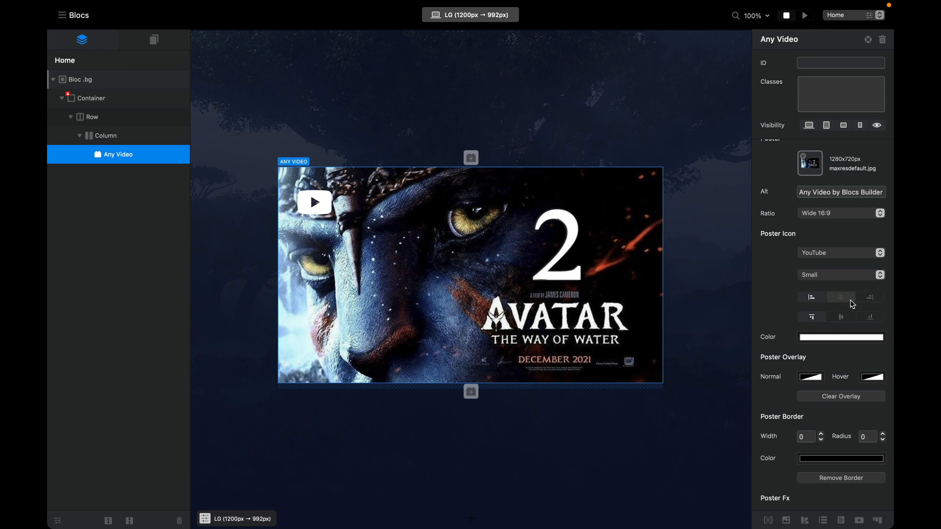
left_click(878, 300)
left_click(810, 300)
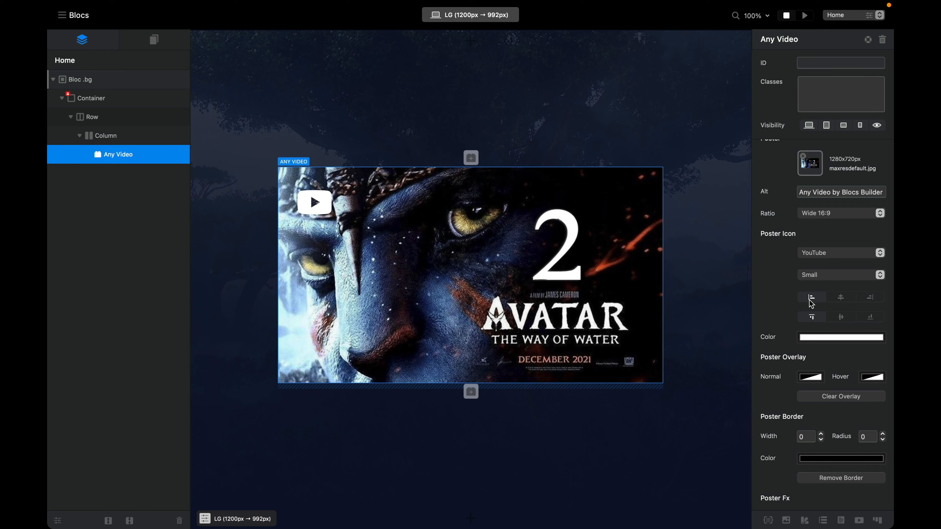
left_click(840, 318)
left_click(869, 318)
left_click(842, 299)
left_click(842, 318)
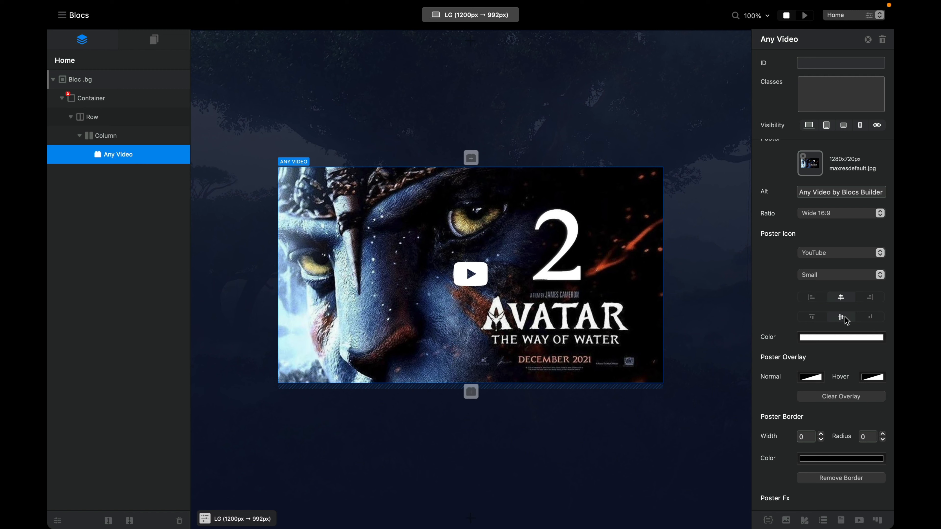
left_click(871, 317)
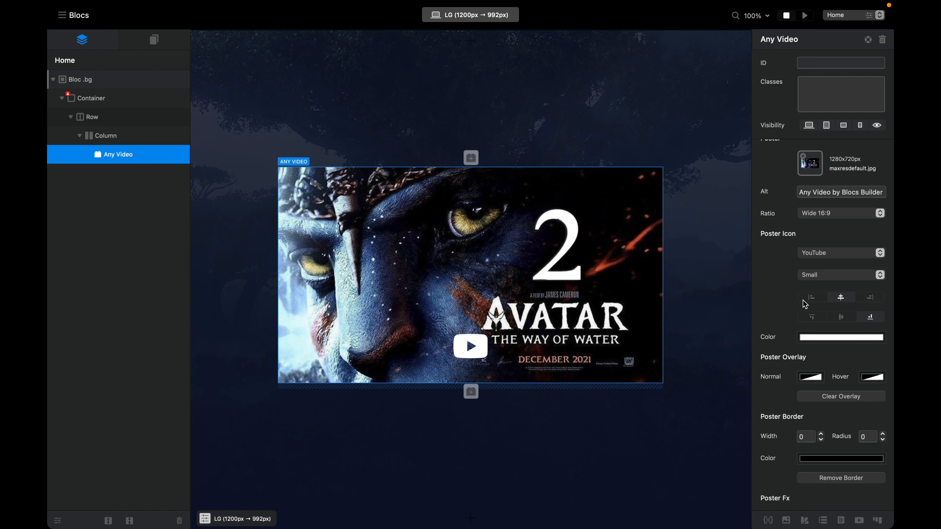
left_click(812, 298)
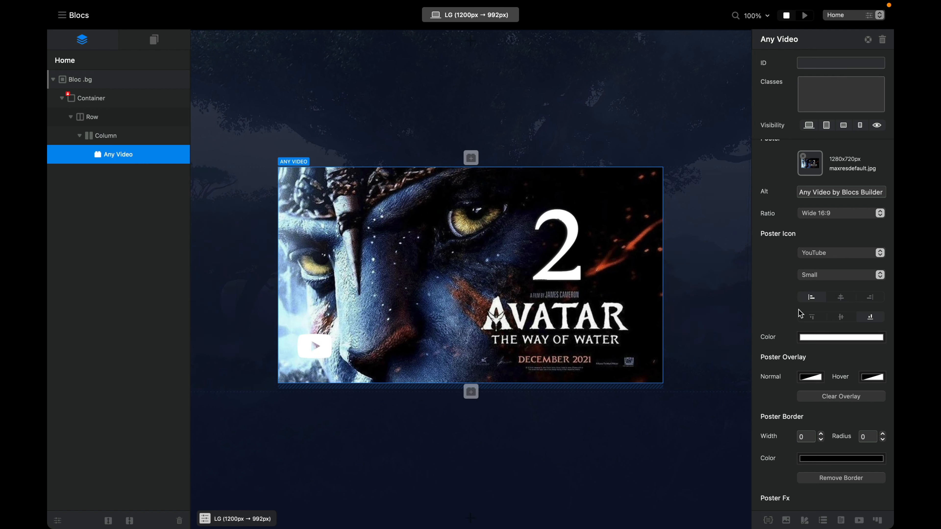
- Try to set the poster's hover overlay colour to hex 0B112C using the RGB sliders
scroll(799, 312, "down", 2)
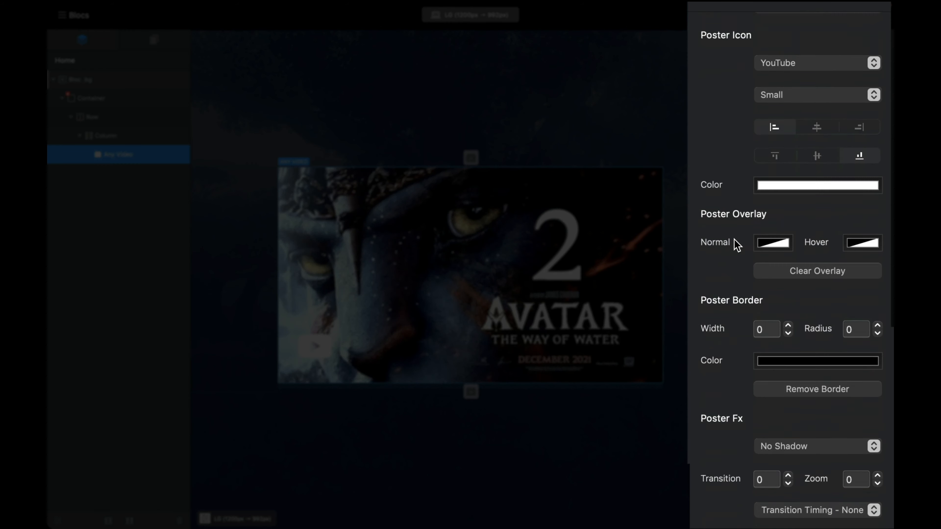
scroll(736, 243, "down", 2)
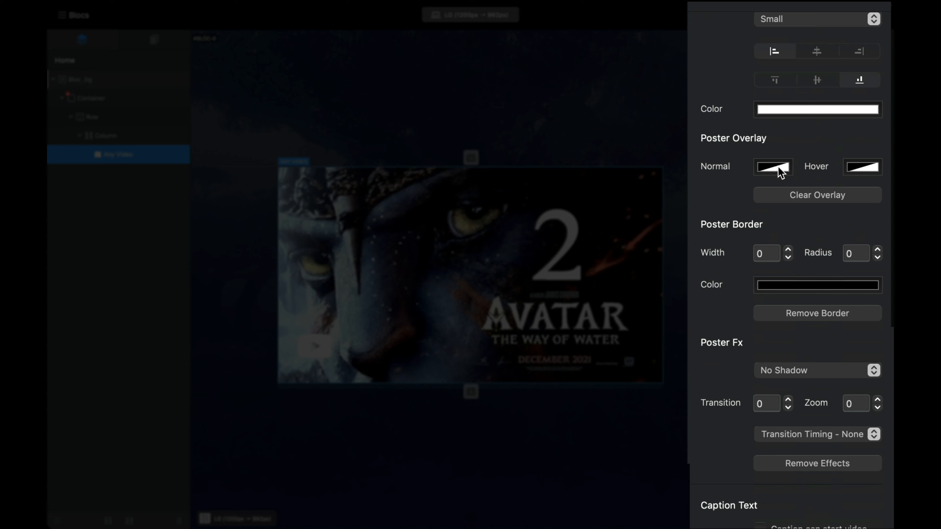
left_click(859, 167)
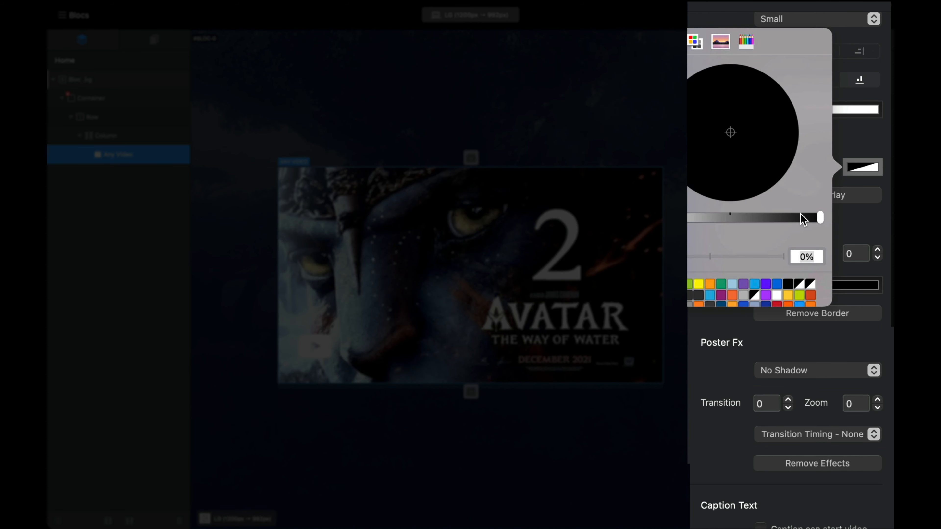
left_click(724, 55)
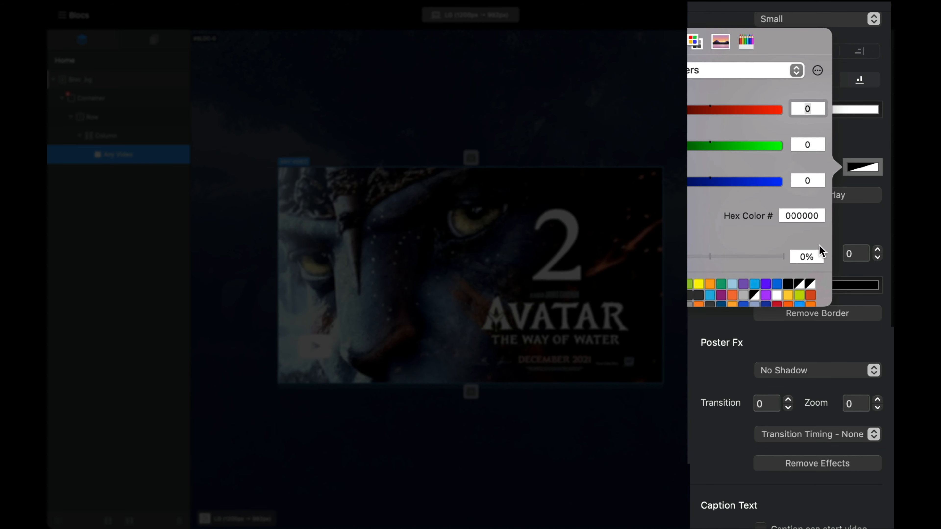
left_click(799, 215)
type("0B112C")
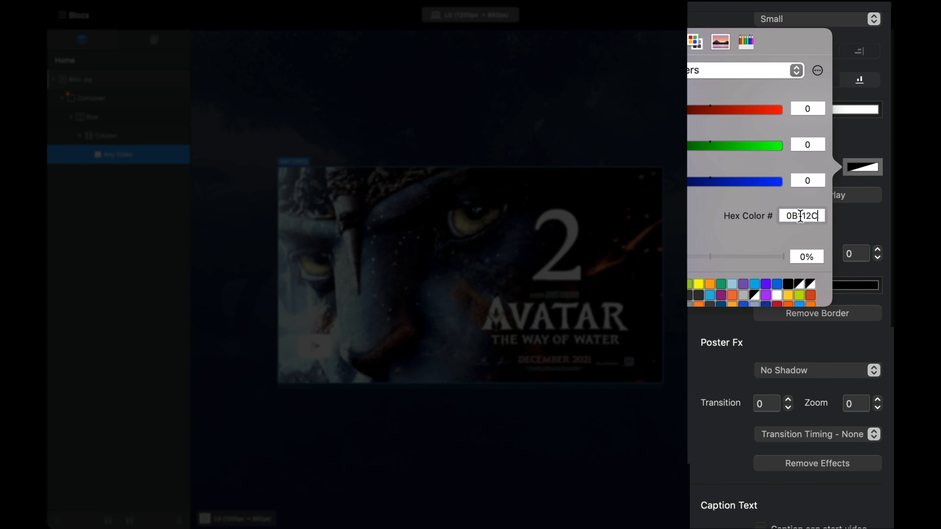
left_click(849, 231)
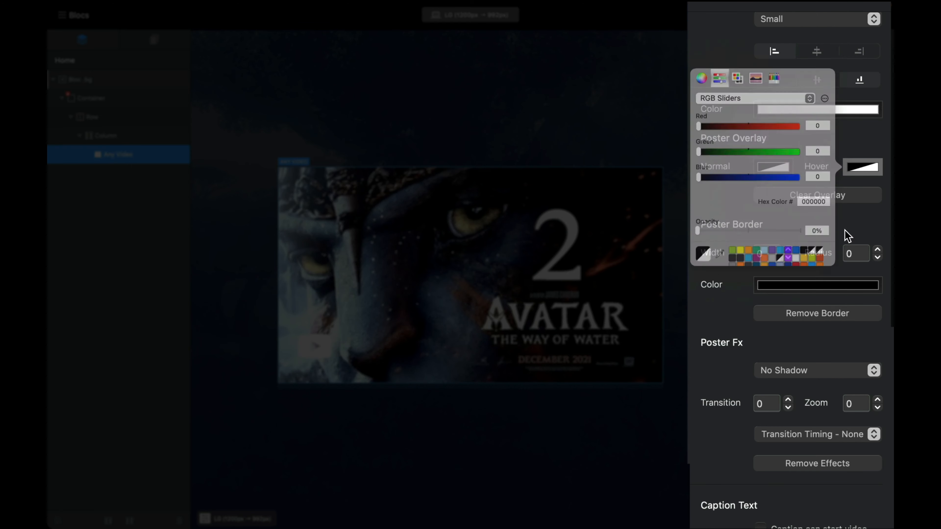
- Set the opacity of the poster's hover overlay to 80%
left_click(857, 167)
left_click_drag(698, 259, 750, 259)
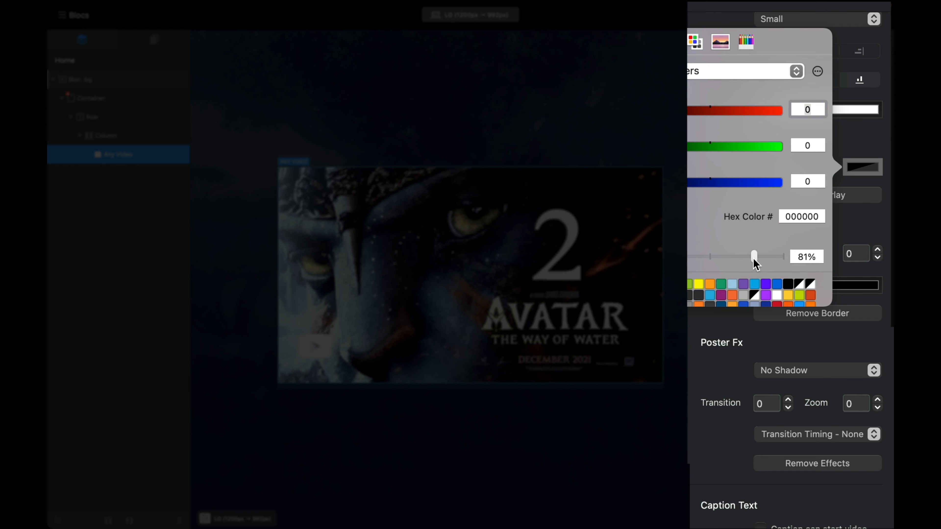
left_click_drag(754, 264, 753, 261)
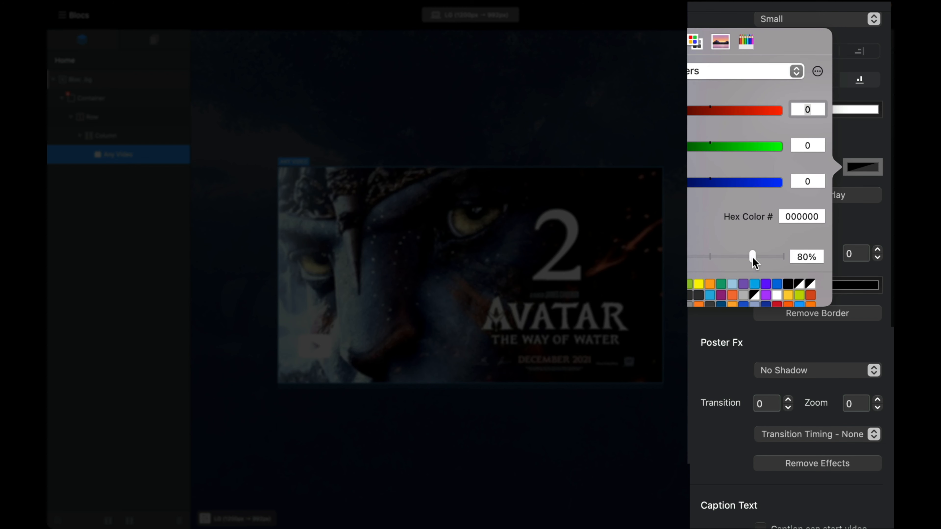
left_click(869, 138)
- Give the poster a border with a width of 2 and the hex colour 0B112C
scroll(833, 172, "down", 2)
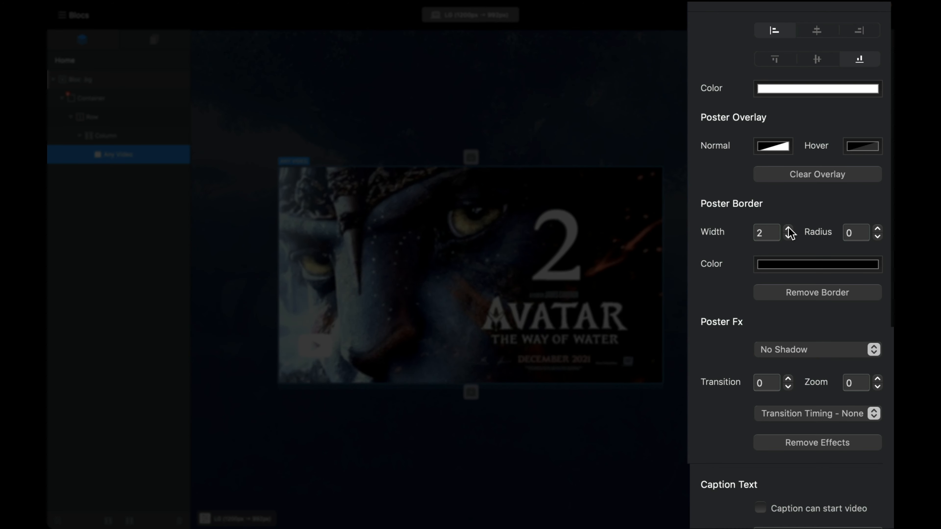
left_click(857, 267)
double_click(706, 313)
type("0B112C")
key("Return")
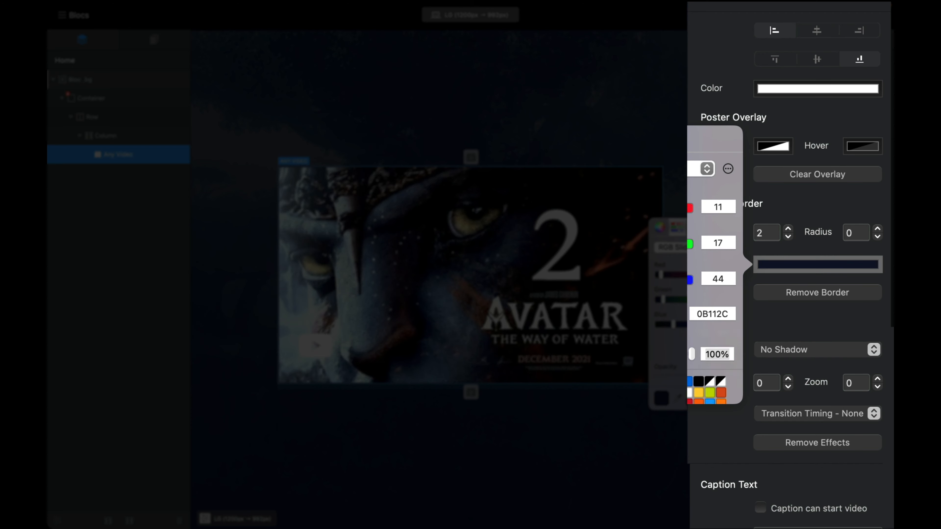
left_click(771, 321)
scroll(810, 155, "up", 10)
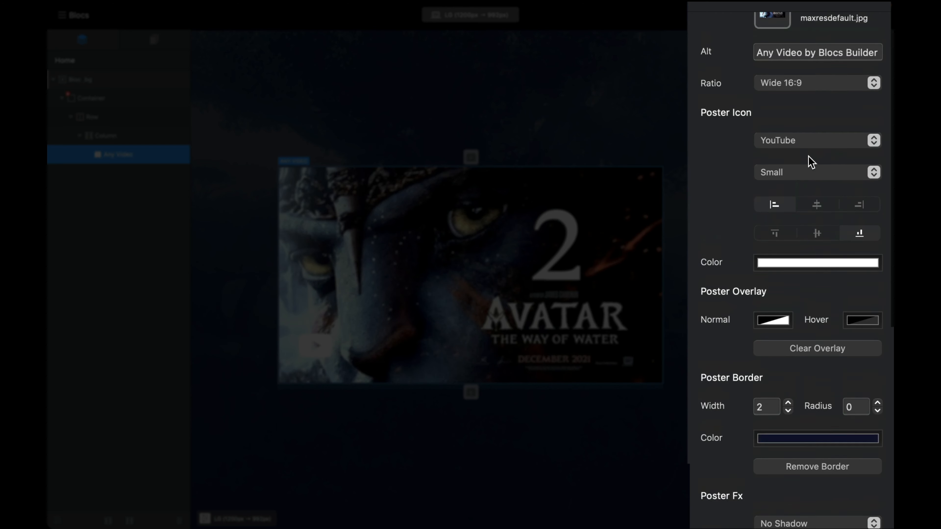
- Copy the hex colour value 16307B from the player border's colour settings
left_click(822, 91)
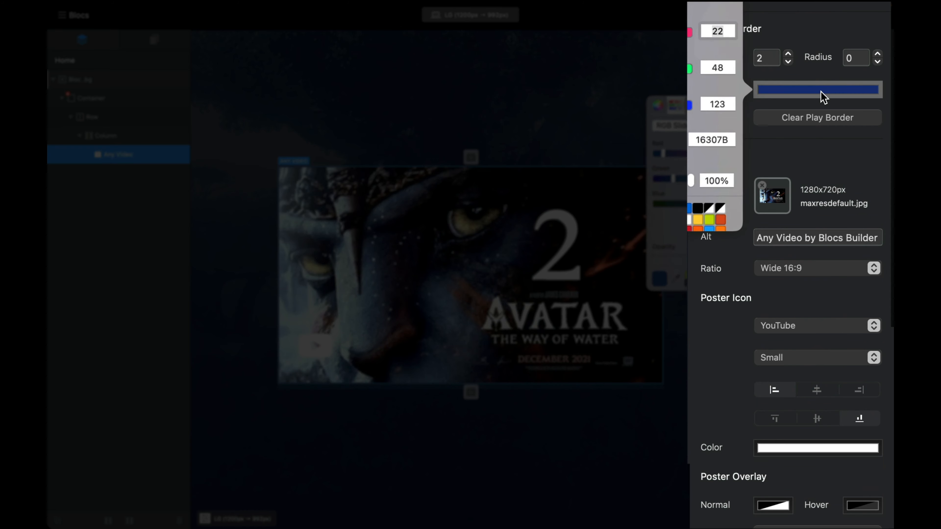
left_click(713, 140)
key("super+c")
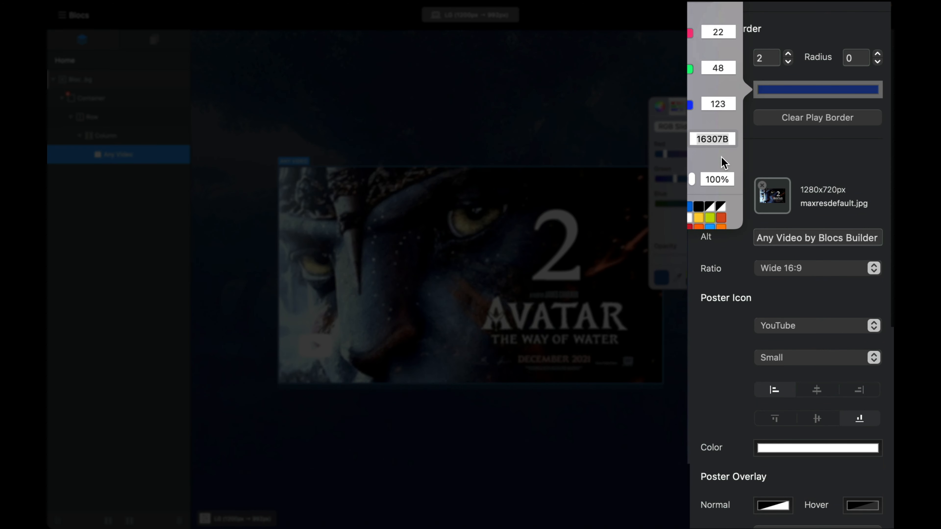
left_click(782, 155)
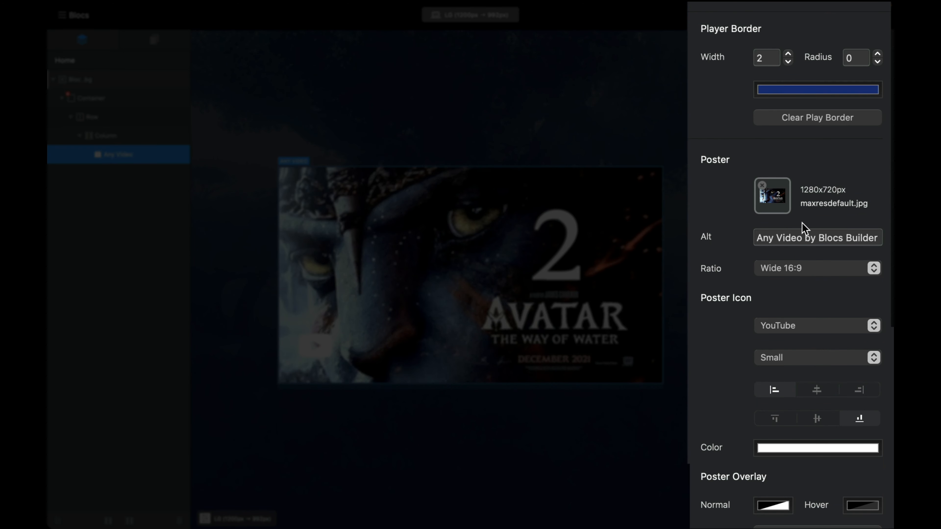
- Set the poster border's colour to hex 16307B, matching the player border
scroll(804, 228, "down", 8)
scroll(805, 260, "down", 1)
left_click(806, 289)
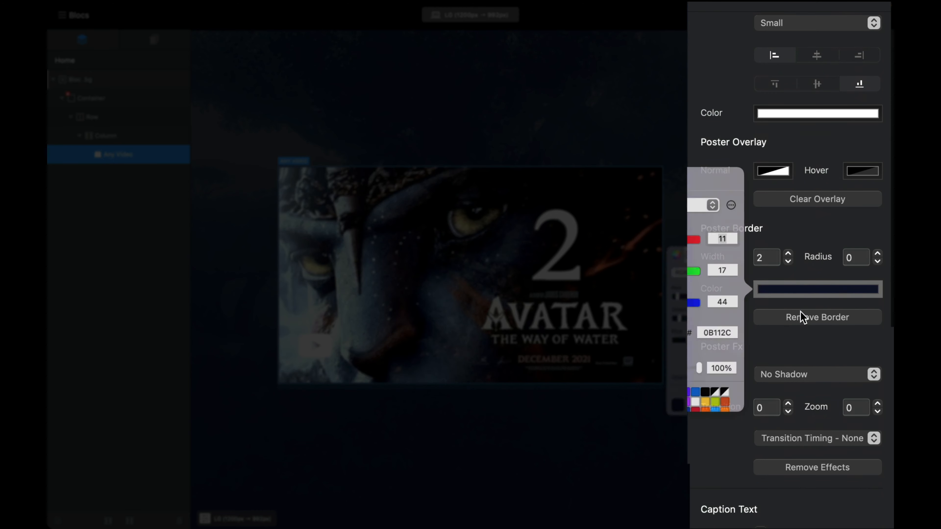
left_click(722, 336)
key("super+v")
key("Return")
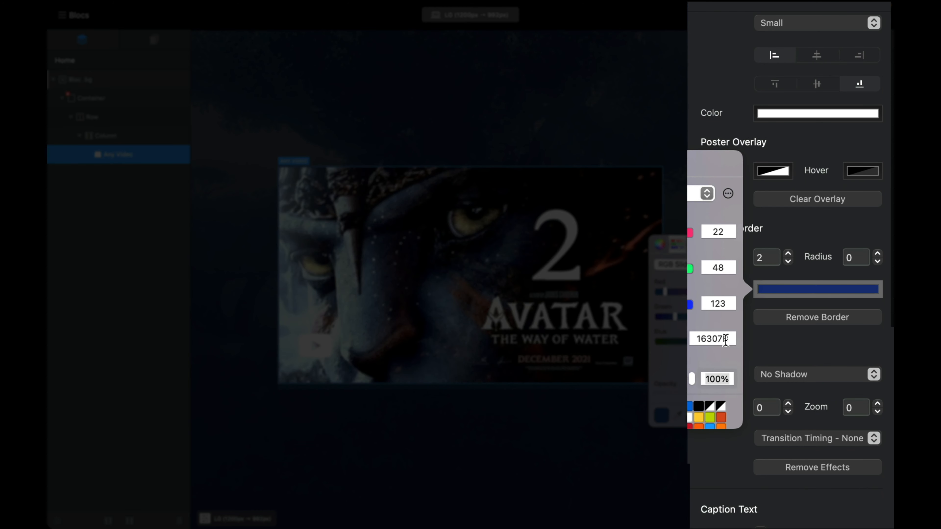
left_click(802, 162)
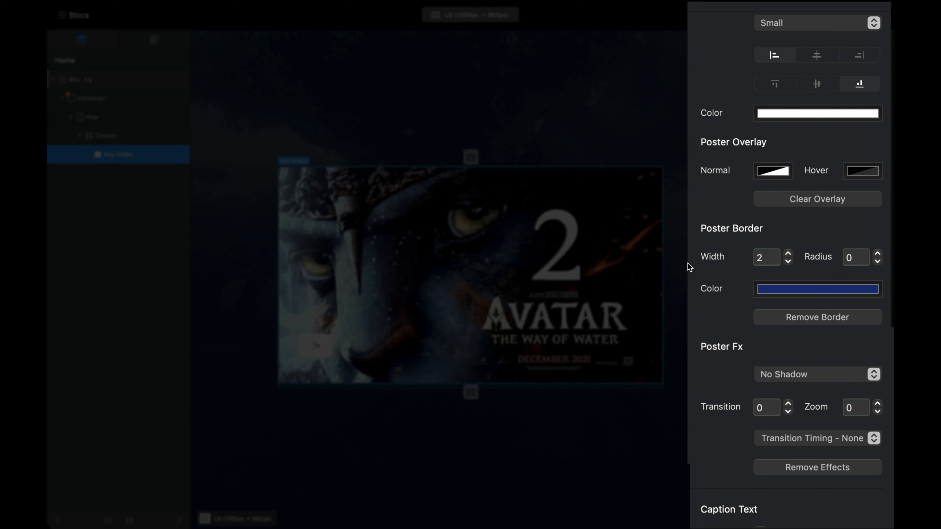
left_click(688, 263)
left_click(622, 243)
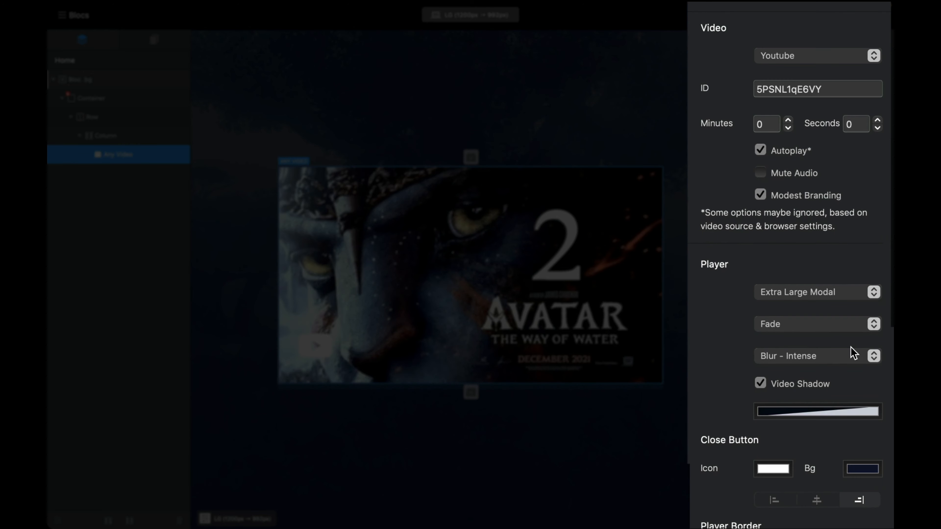
- Try a wider poster border and settle on a width of 3
scroll(834, 349, "down", 6)
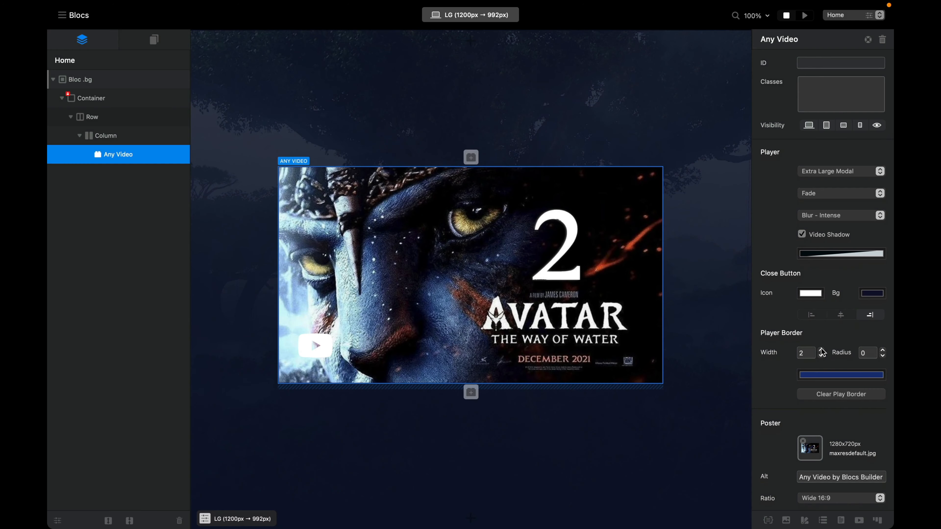
scroll(822, 354, "down", 10)
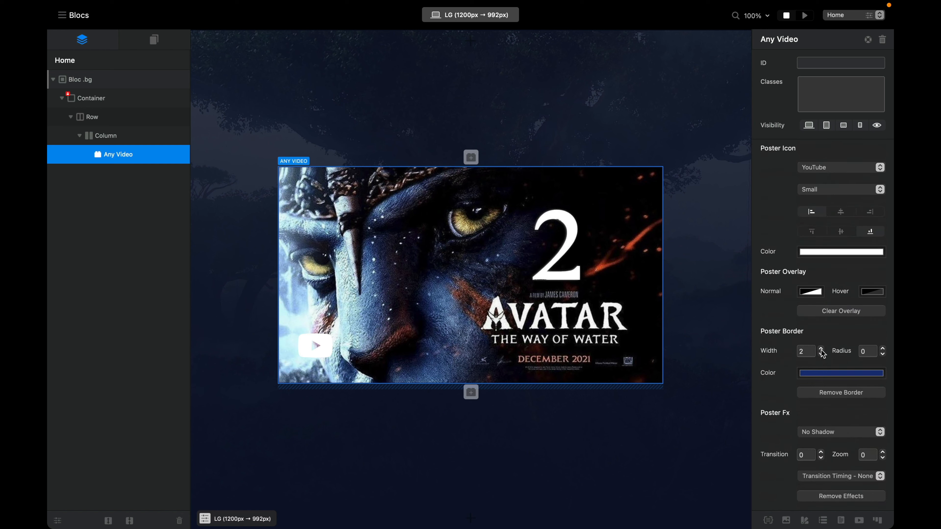
left_click(821, 337)
left_click(821, 338)
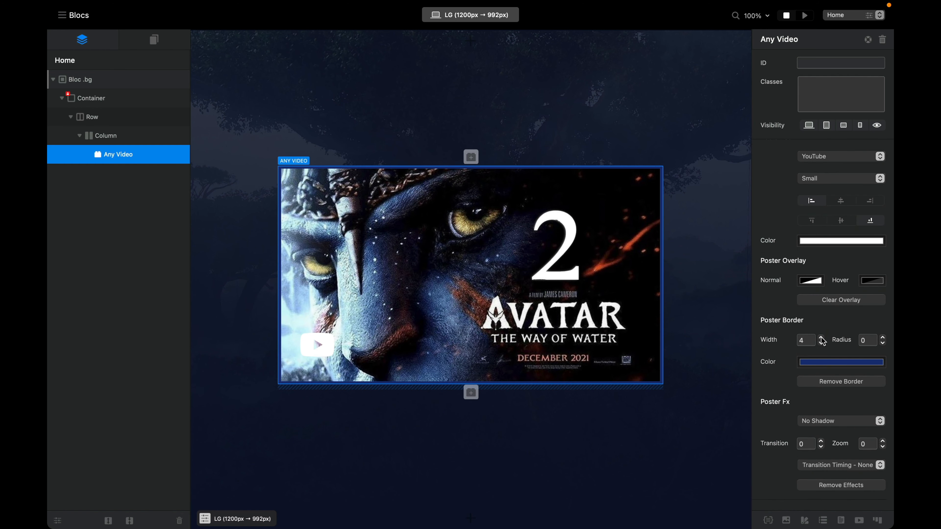
left_click(820, 344)
left_click(821, 344)
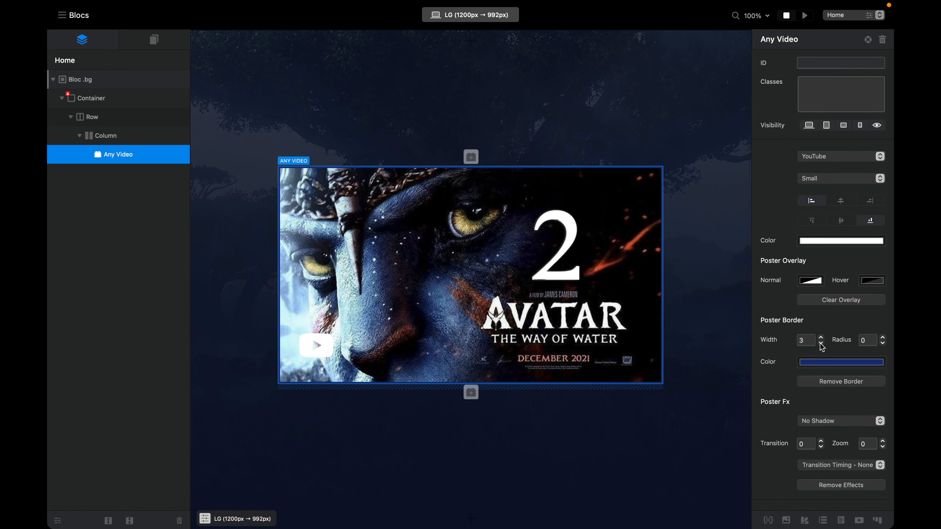
- Set the player border's width to 3
scroll(822, 347, "up", 10)
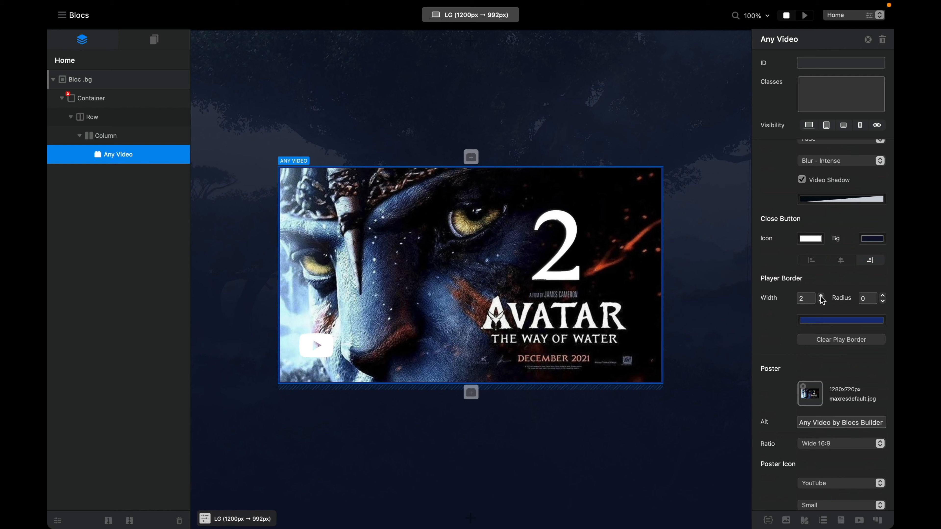
scroll(818, 364, "down", 5)
left_click(715, 349)
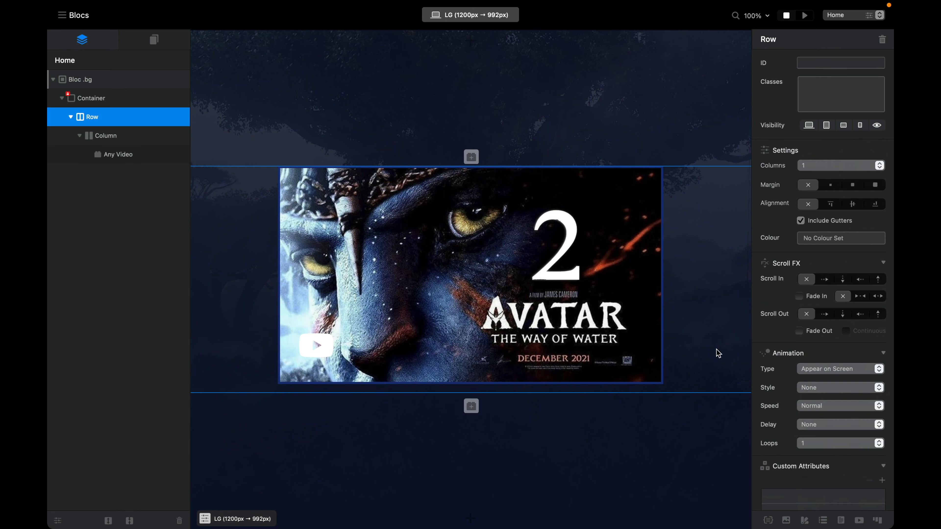
- Give the Any Video bric's poster a permanent shadow with the Shadow - Always option
left_click(566, 328)
scroll(786, 392, "down", 5)
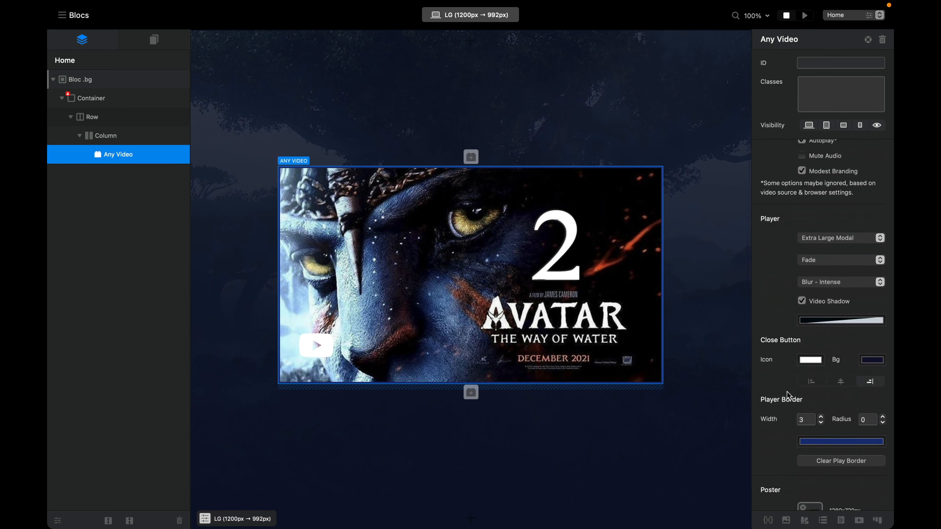
scroll(787, 391, "down", 6)
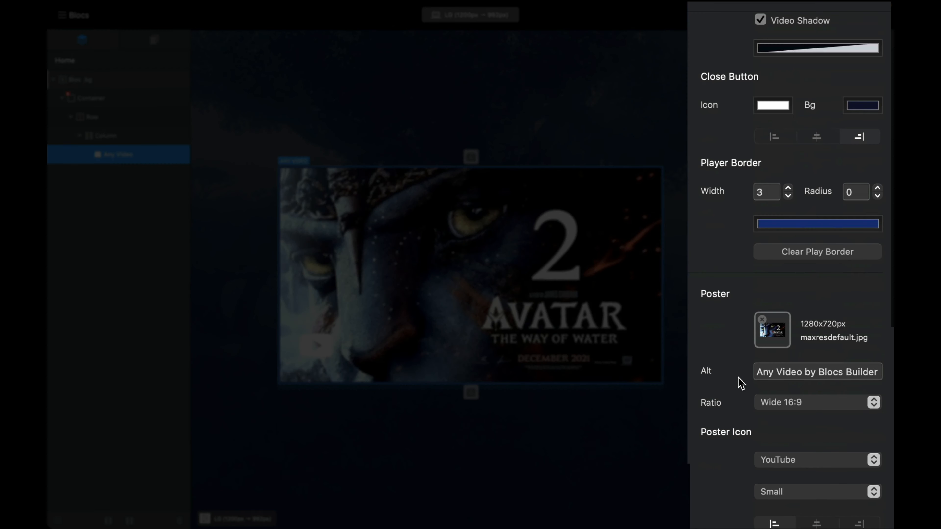
scroll(738, 378, "down", 5)
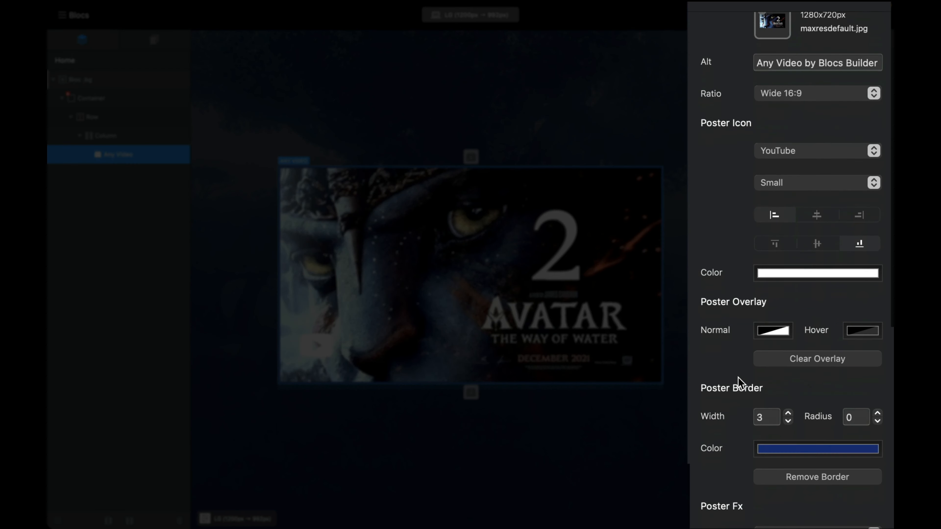
scroll(739, 384, "down", 5)
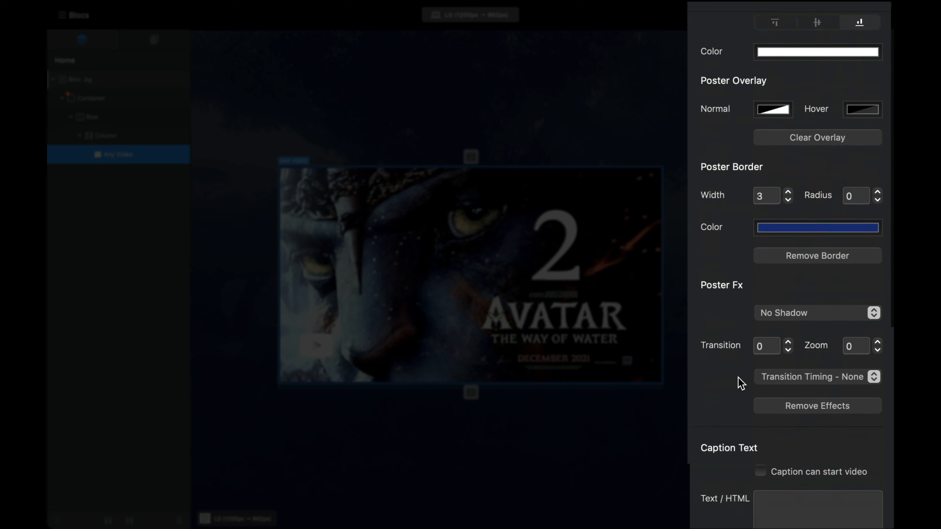
scroll(738, 384, "down", 2)
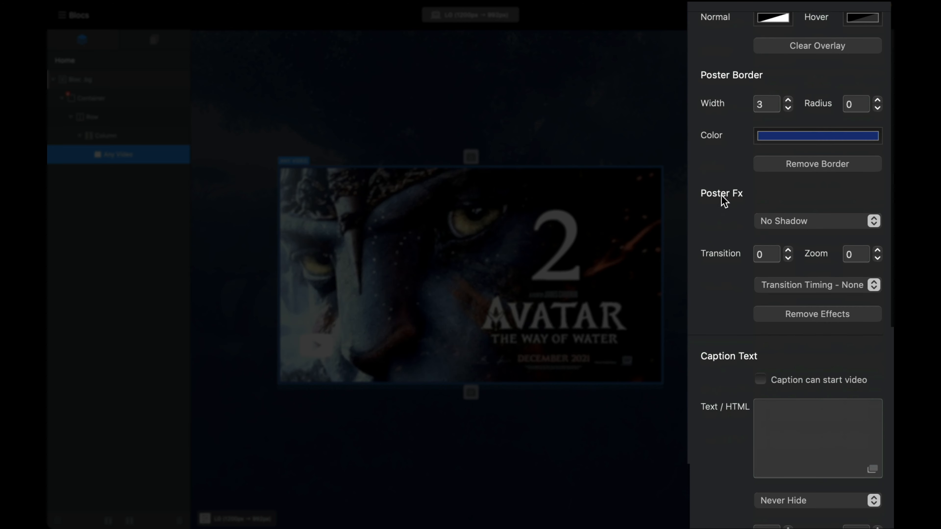
left_click(783, 227)
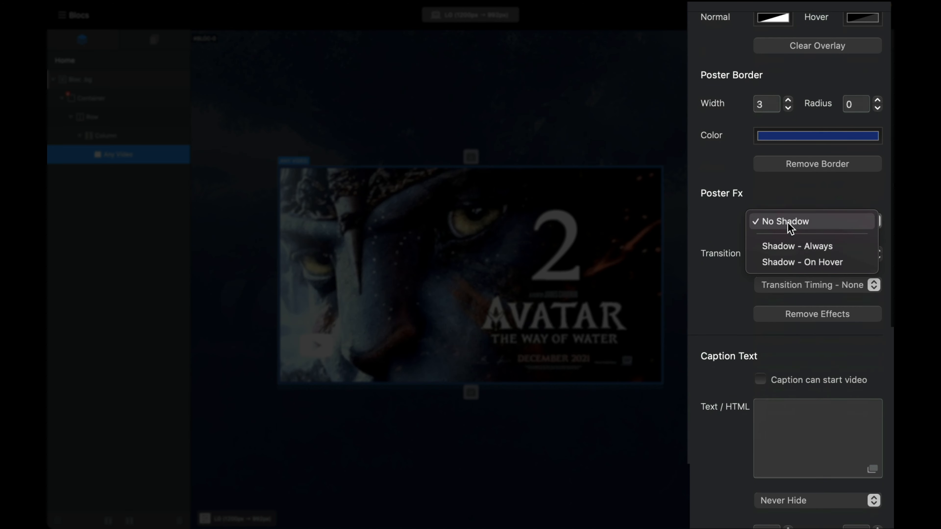
left_click(818, 248)
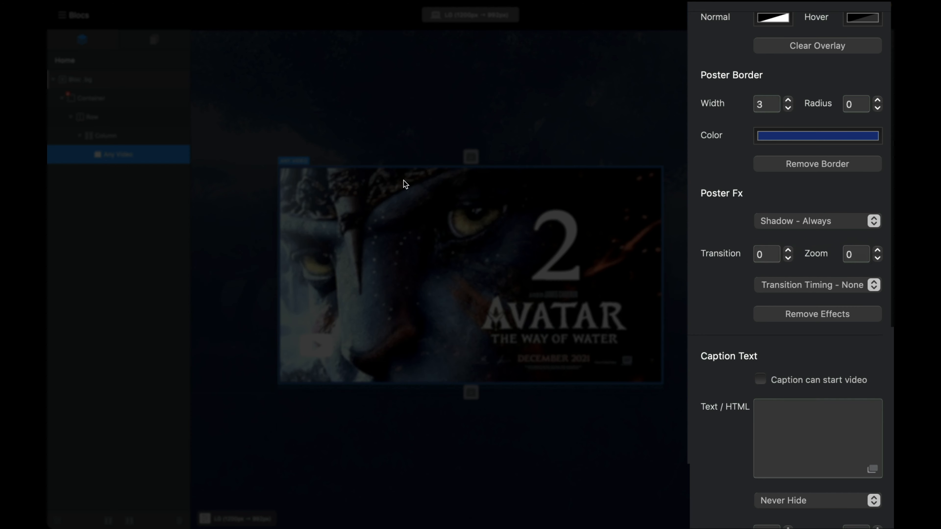
- Set the poster effects to a transition of 6, a zoom of 3 and Linear transition timing
scroll(747, 273, "down", 1)
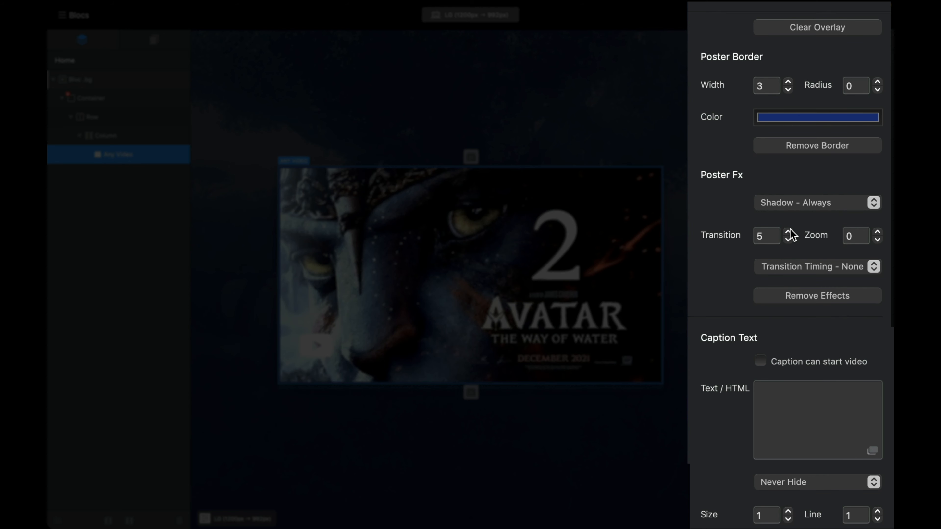
left_click(878, 232)
left_click(793, 270)
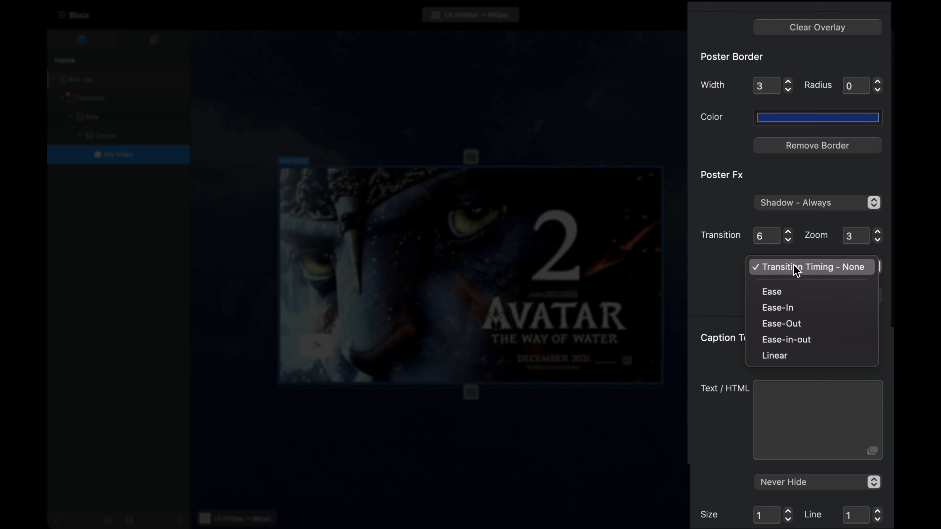
left_click(815, 361)
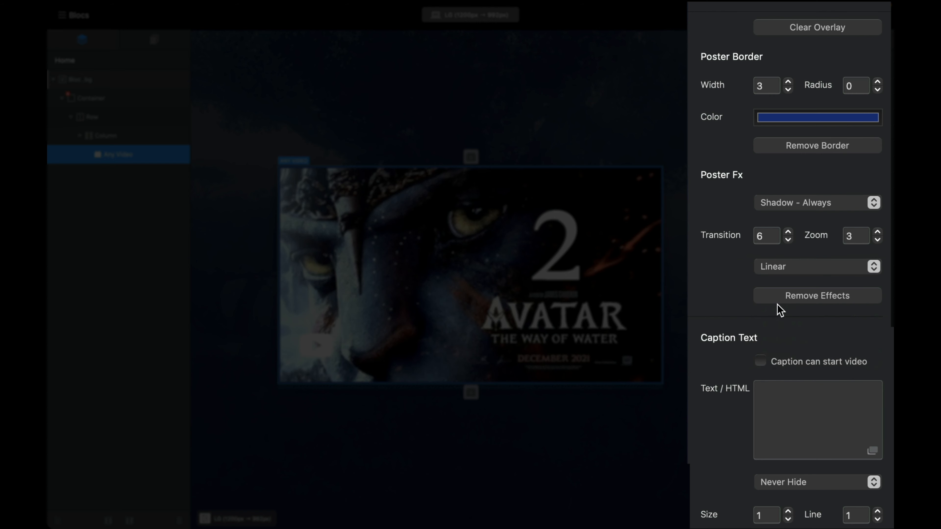
left_click(789, 272)
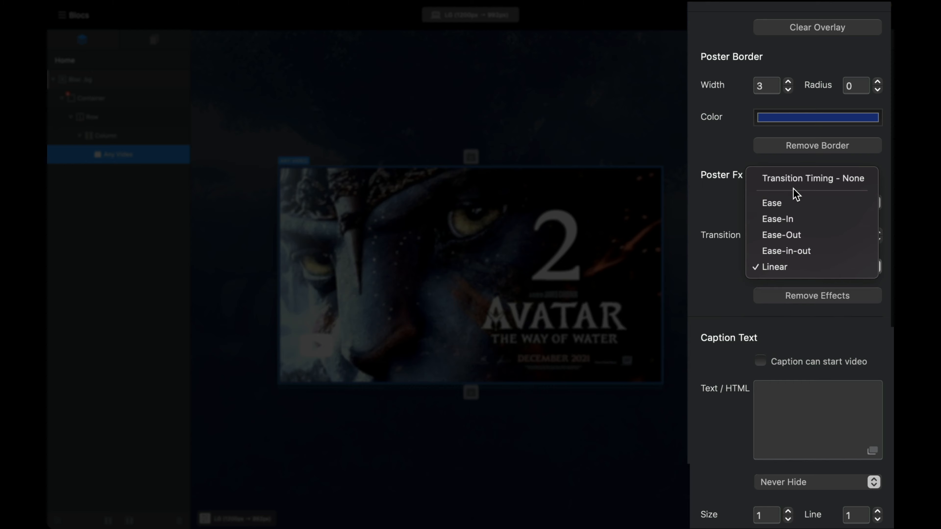
left_click(730, 299)
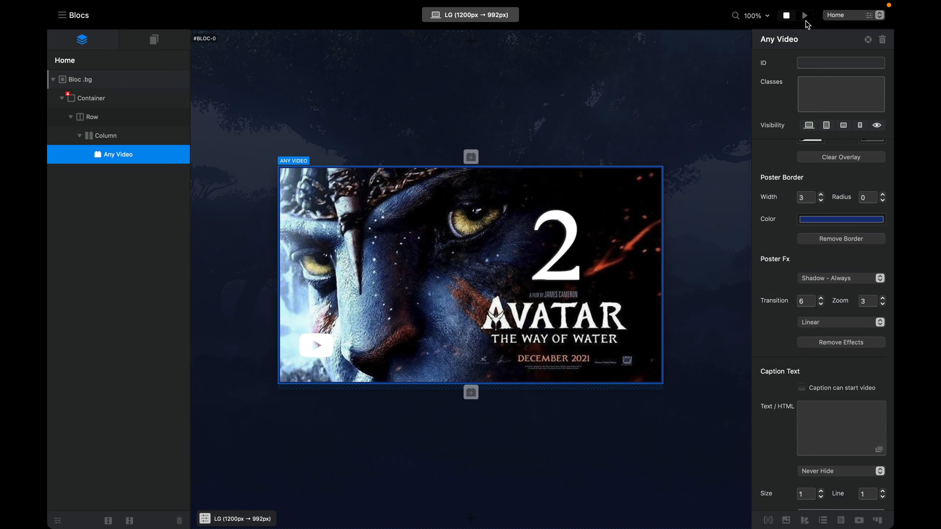
- Preview the page, play and pause the video in its modal player, and return to editing
left_click(805, 15)
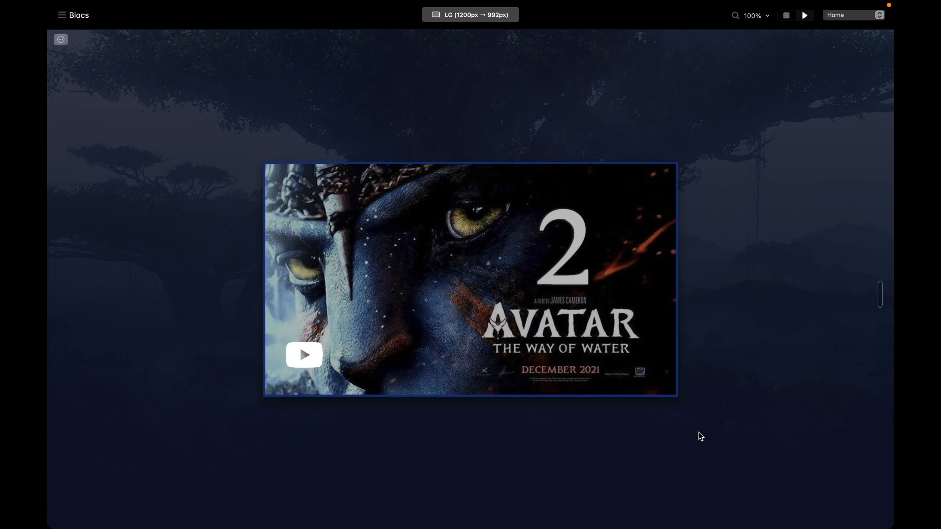
left_click(556, 318)
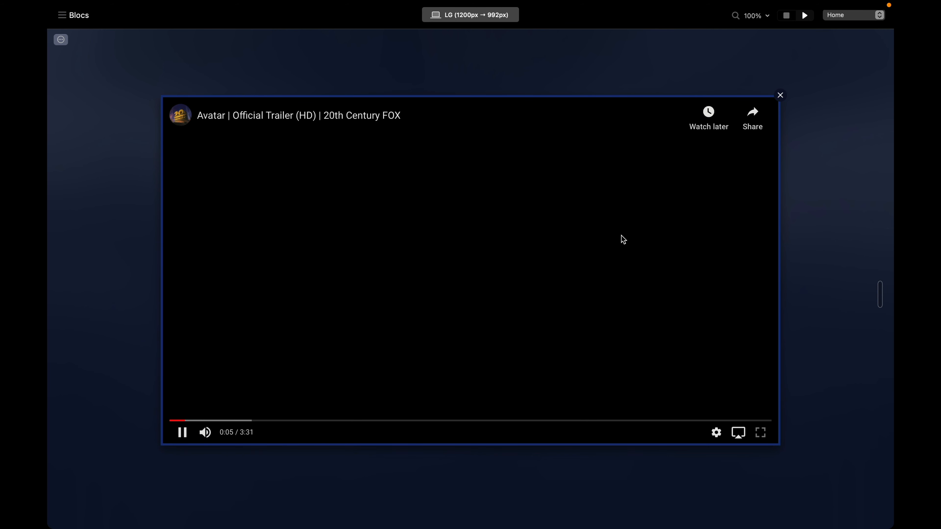
left_click(173, 420)
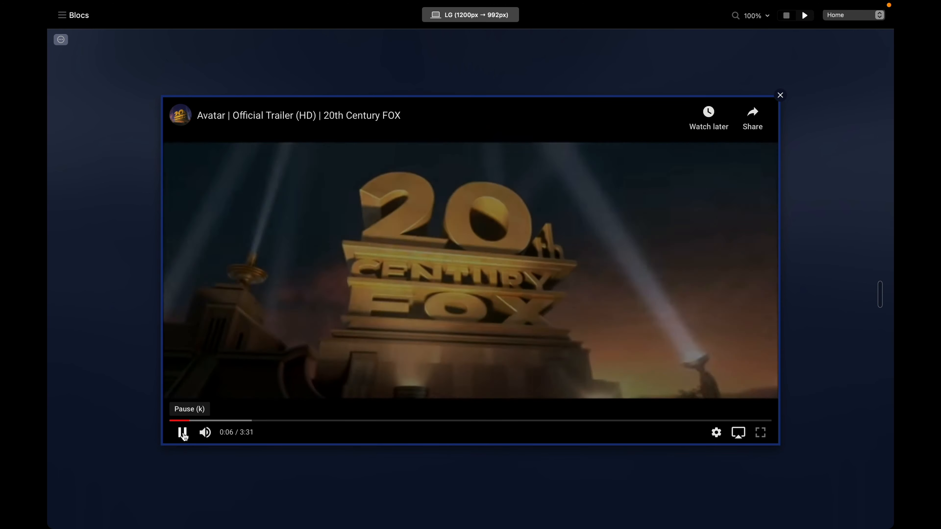
left_click(182, 432)
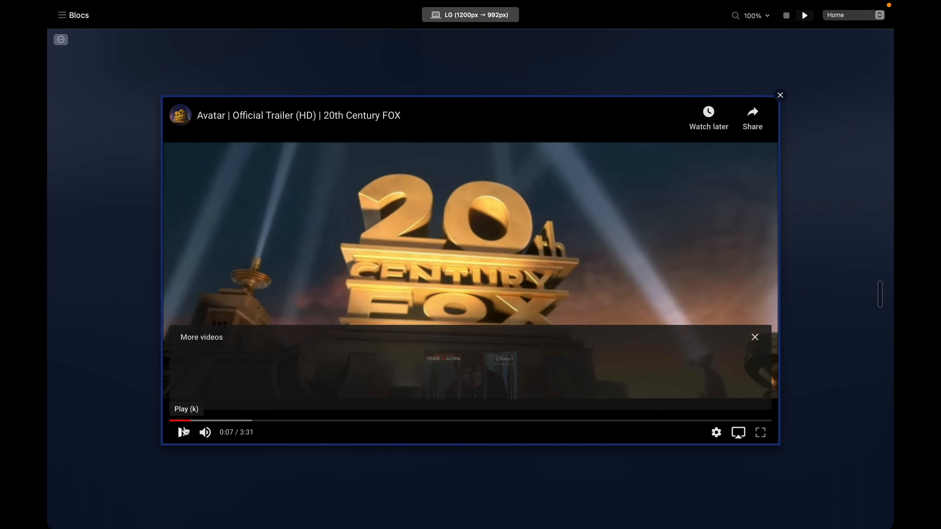
left_click(187, 421)
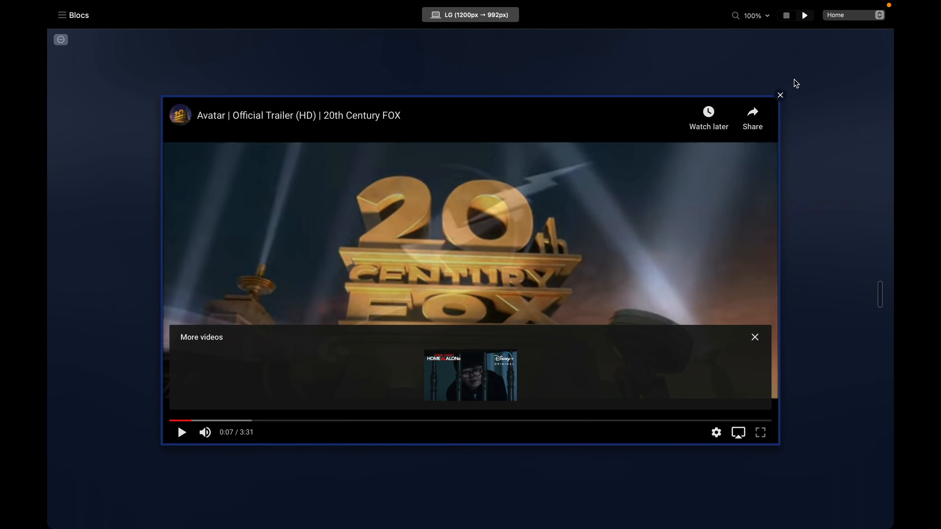
left_click(780, 96)
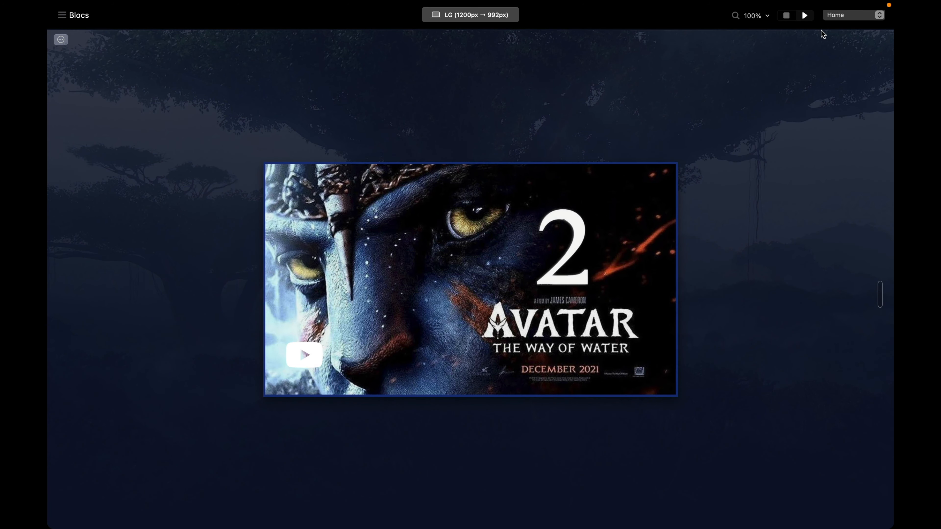
left_click(788, 17)
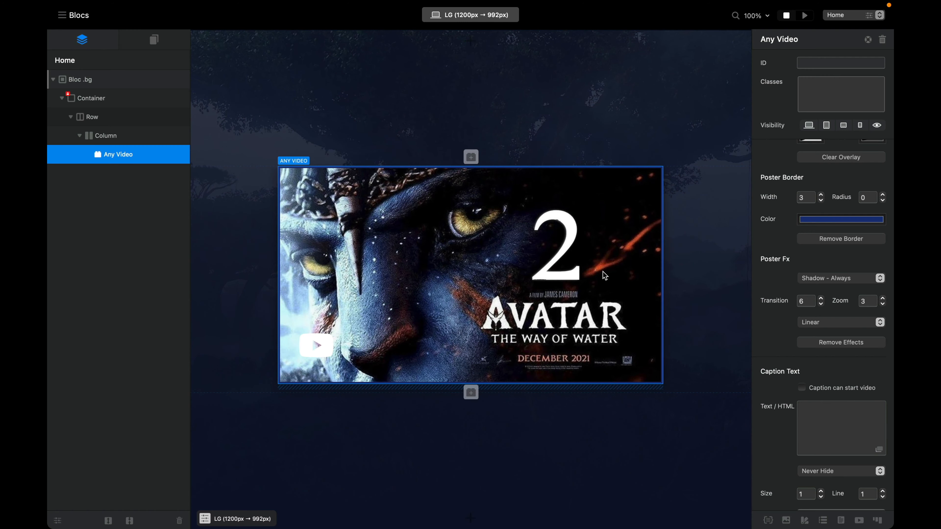
- Increase the seconds of the video's start time so playback skips the opening
scroll(772, 310, "up", 15)
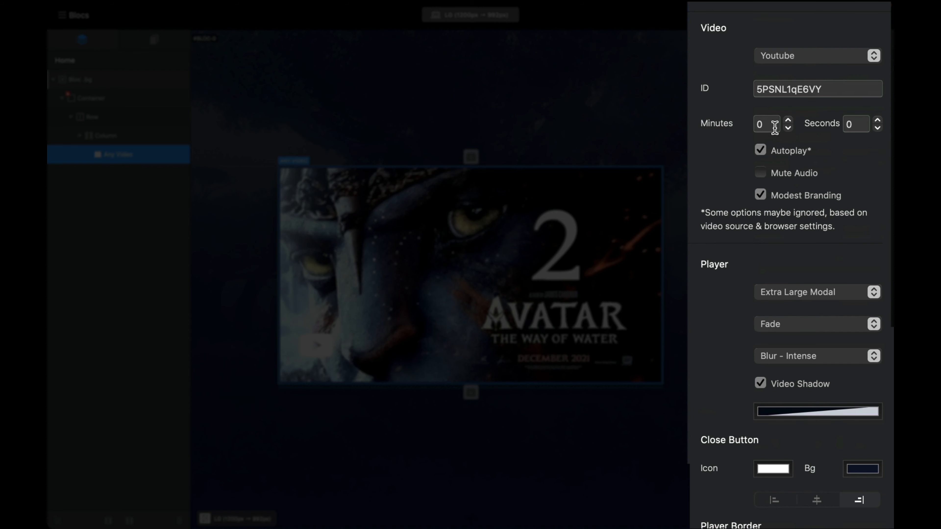
left_click(877, 120)
left_click(877, 120)
- Preview the page and play the video to check its new starting point
left_click(804, 15)
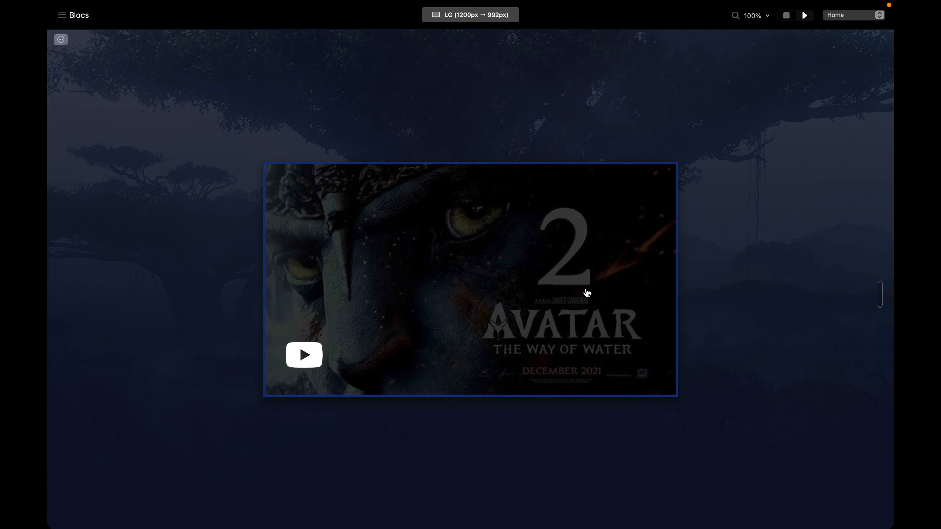
left_click(587, 294)
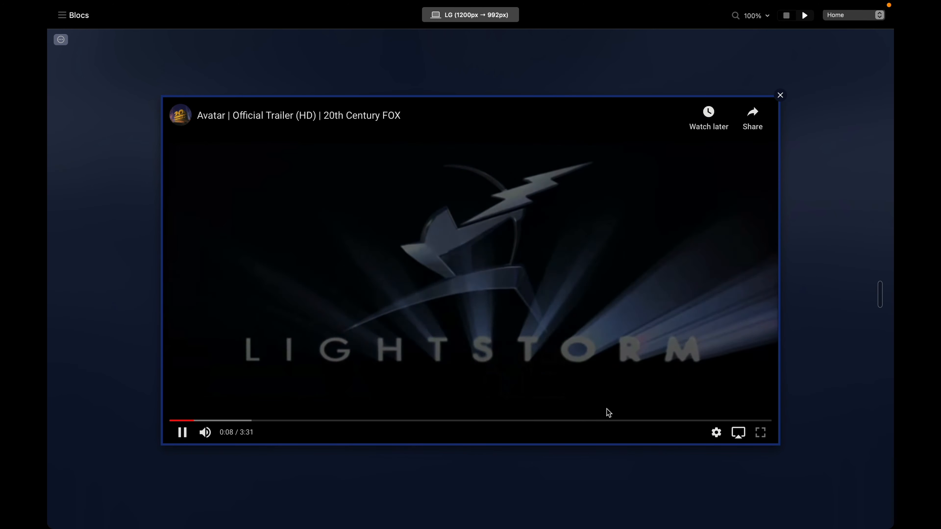
- Close the video, return to editing, and enter "Avatar ©2021" as the video's caption text
left_click(780, 96)
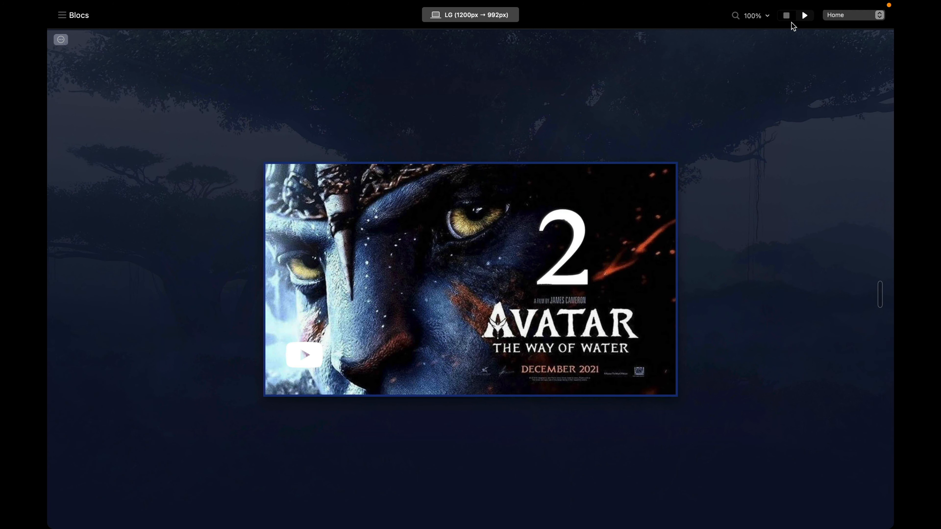
left_click(787, 16)
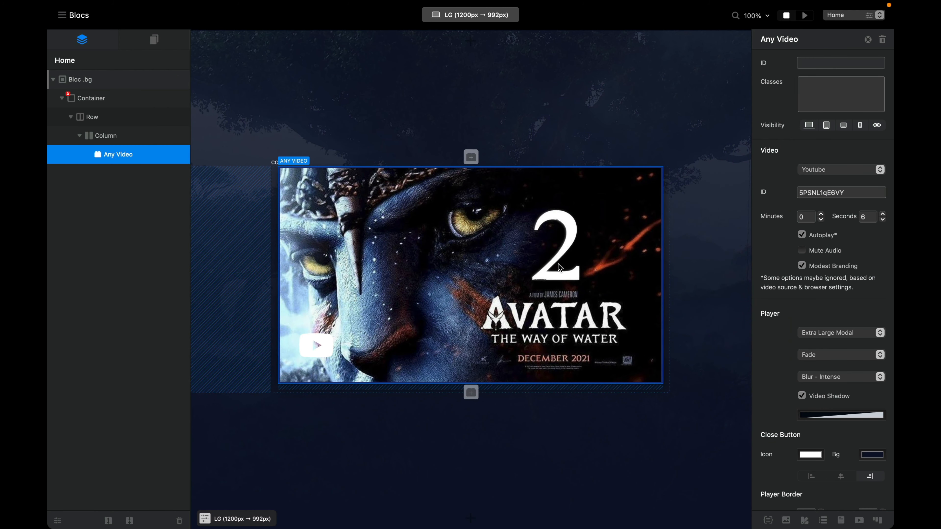
scroll(833, 284, "down", 10)
scroll(833, 283, "down", 10)
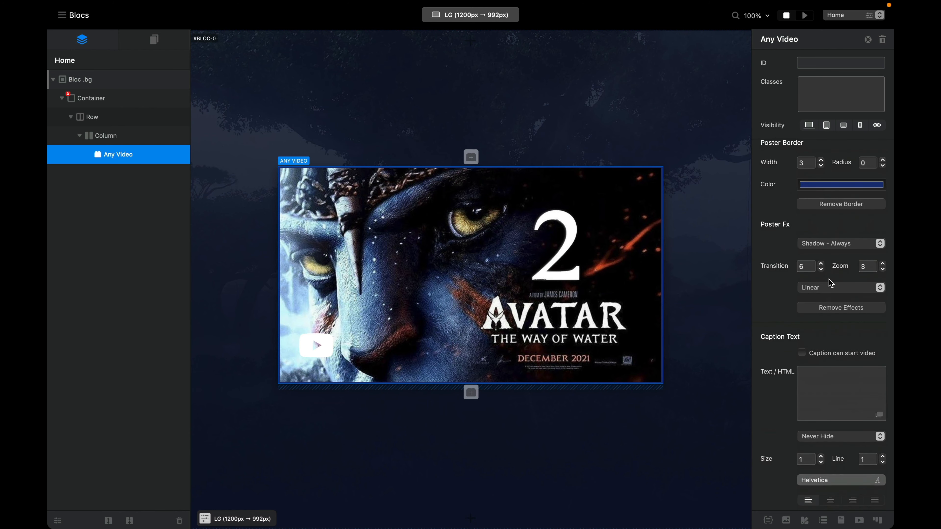
scroll(763, 267, "down", 1)
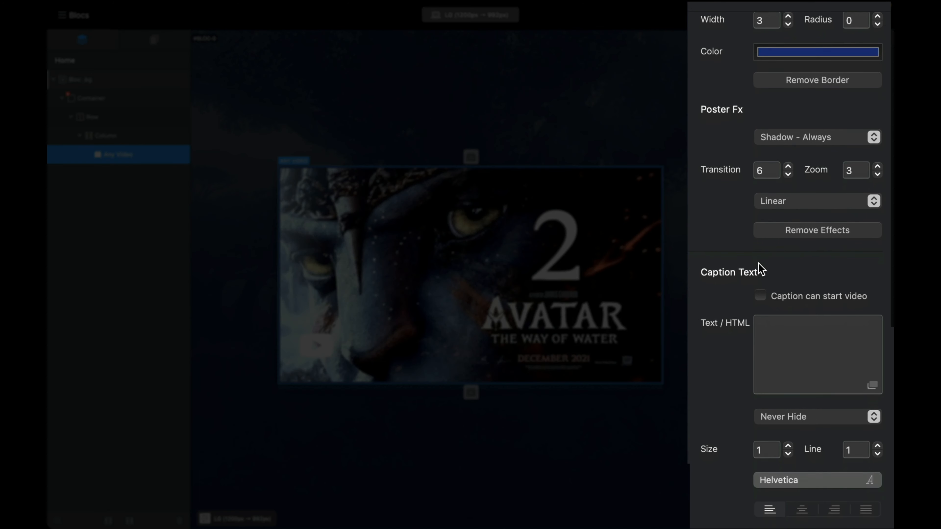
scroll(732, 333, "down", 10)
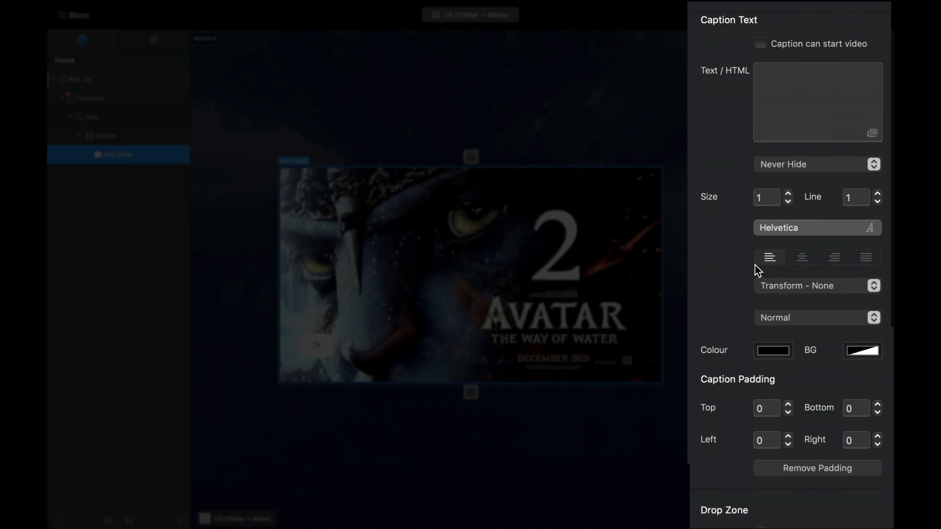
left_click(807, 125)
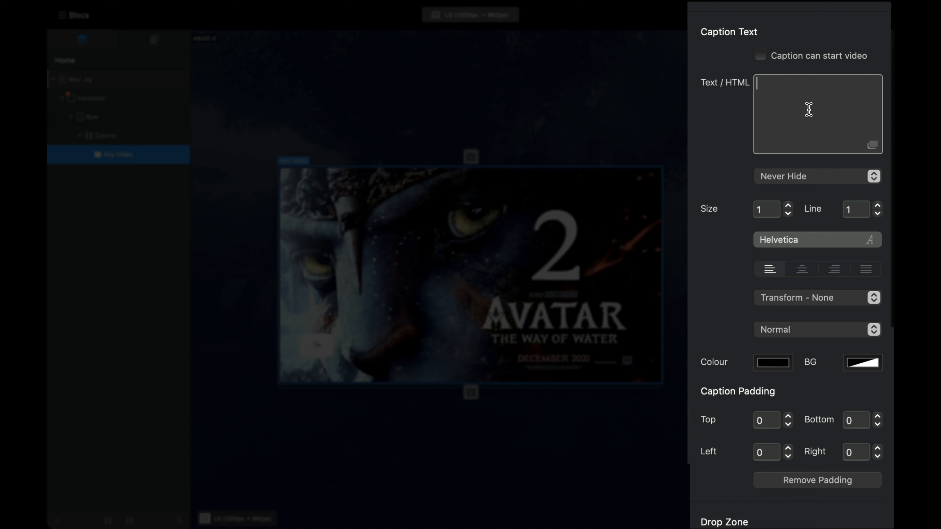
left_click(797, 60)
left_click(761, 56)
type("Avatar ©2021")
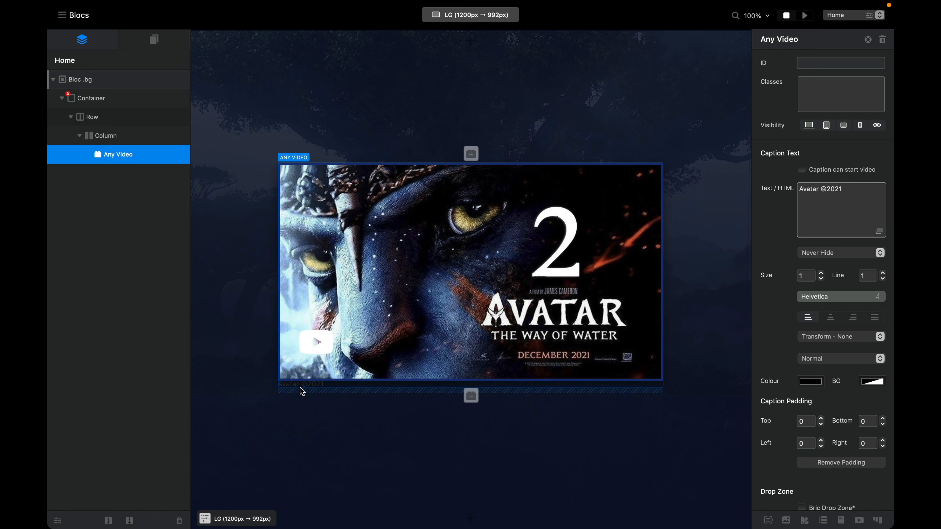
- Set the caption's text colour to white (FFFFFF)
scroll(822, 360, "down", 2)
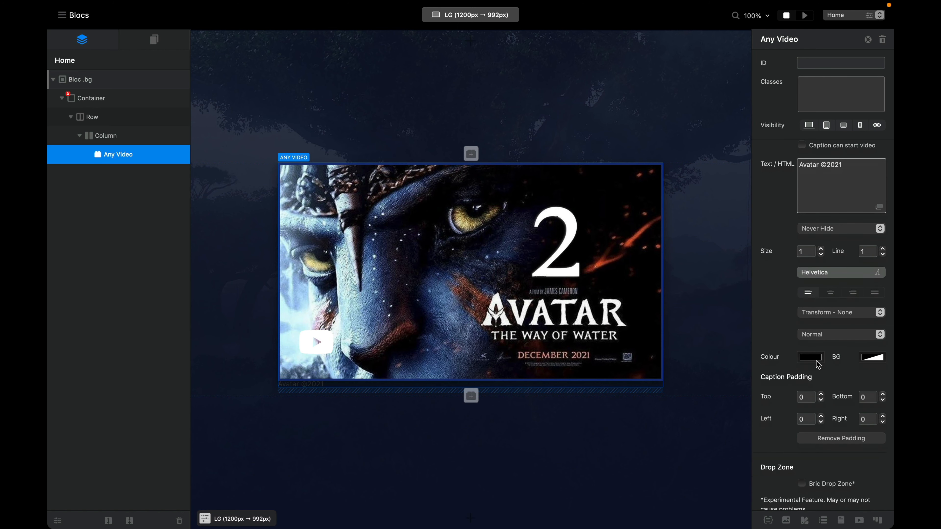
left_click(811, 357)
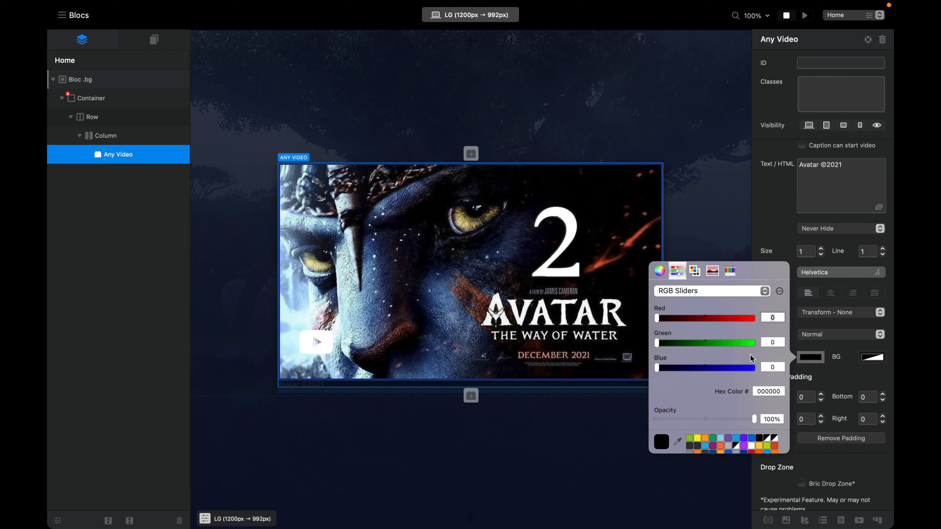
left_click(752, 446)
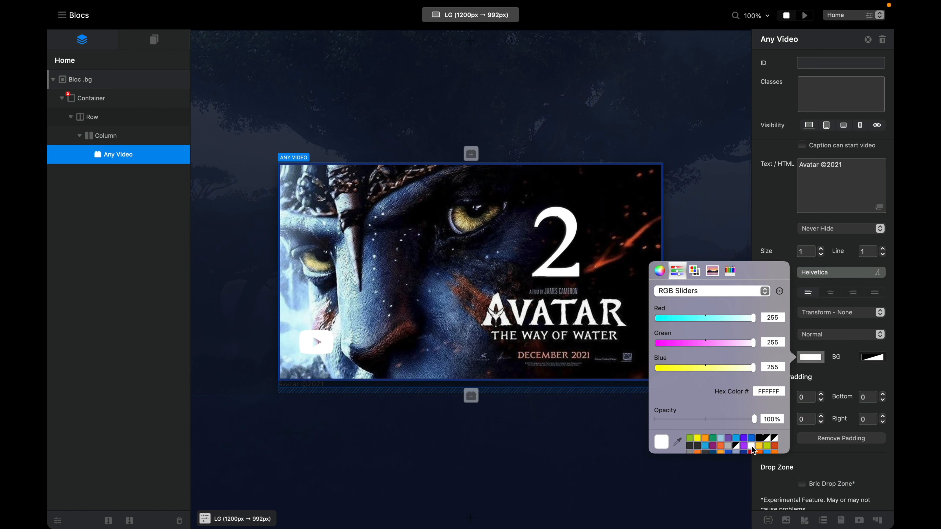
left_click(781, 243)
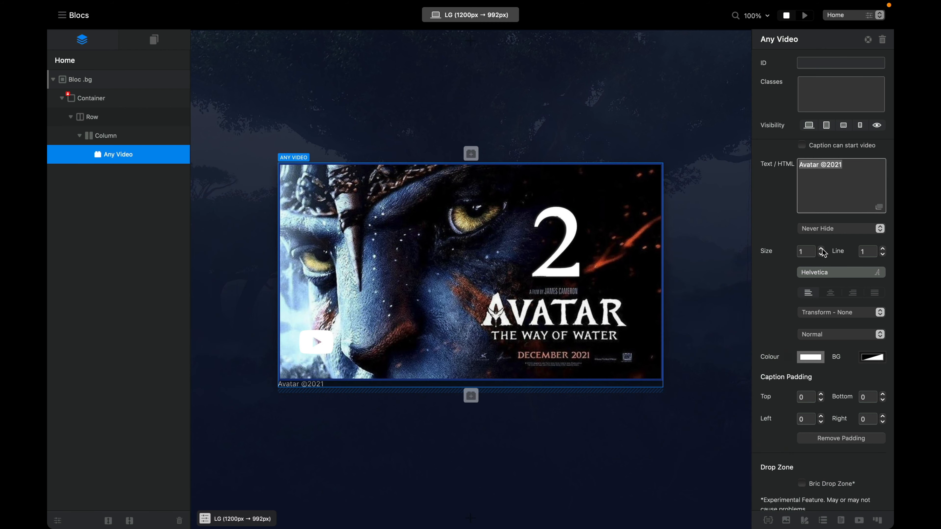
- Set the caption's size to 5 and its visibility option to Hide - SM
left_click(822, 248)
left_click(822, 248)
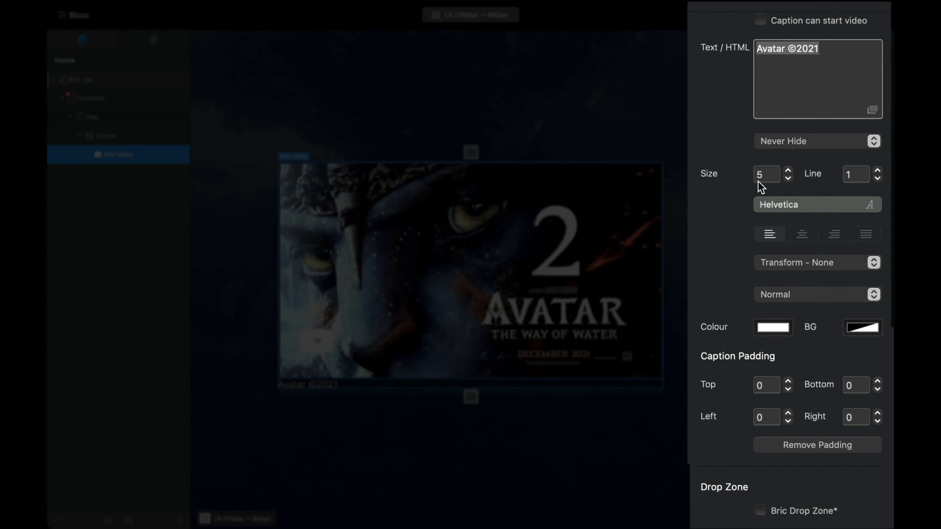
left_click(808, 146)
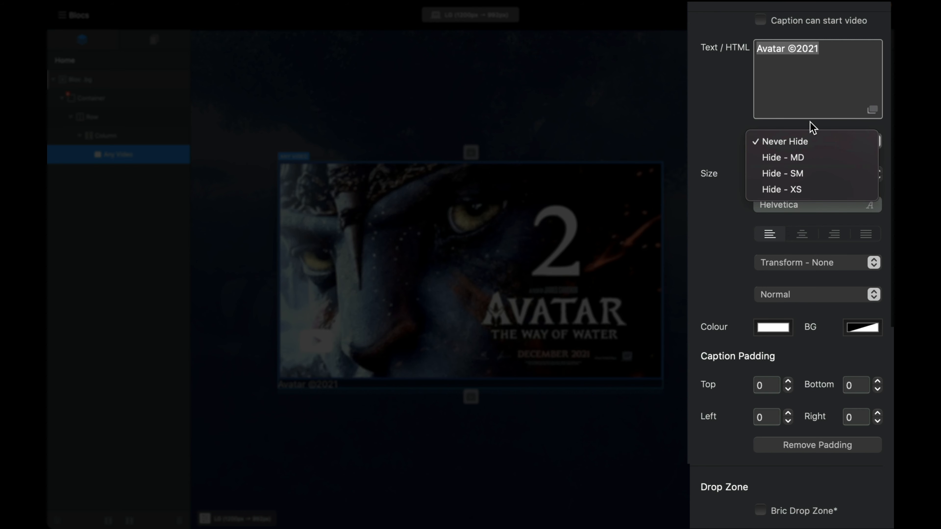
left_click(815, 171)
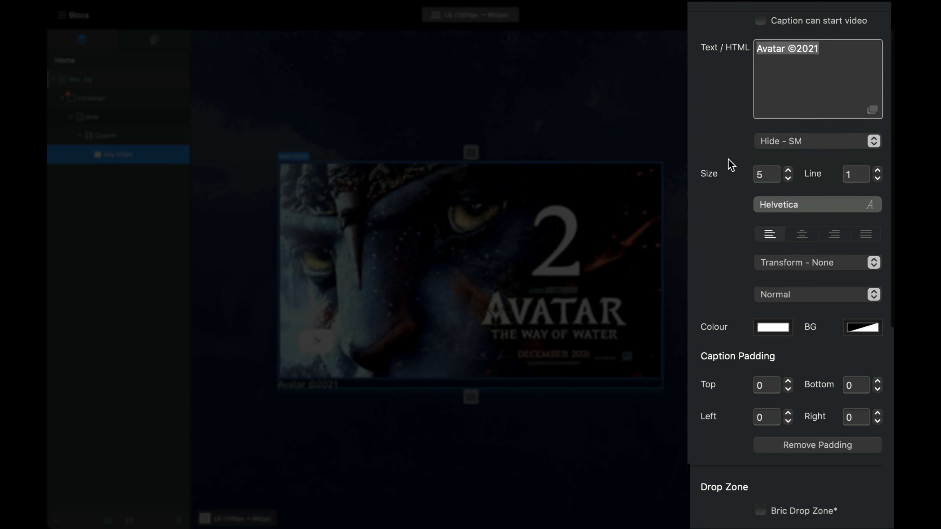
- Set the caption's font to Graphik-Black
scroll(747, 269, "down", 3)
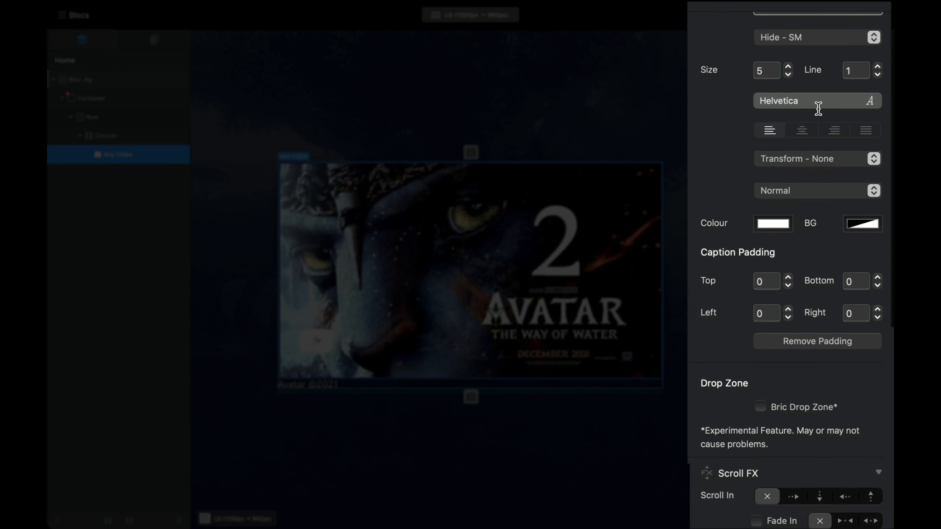
left_click(819, 106)
scroll(802, 238, "down", 10)
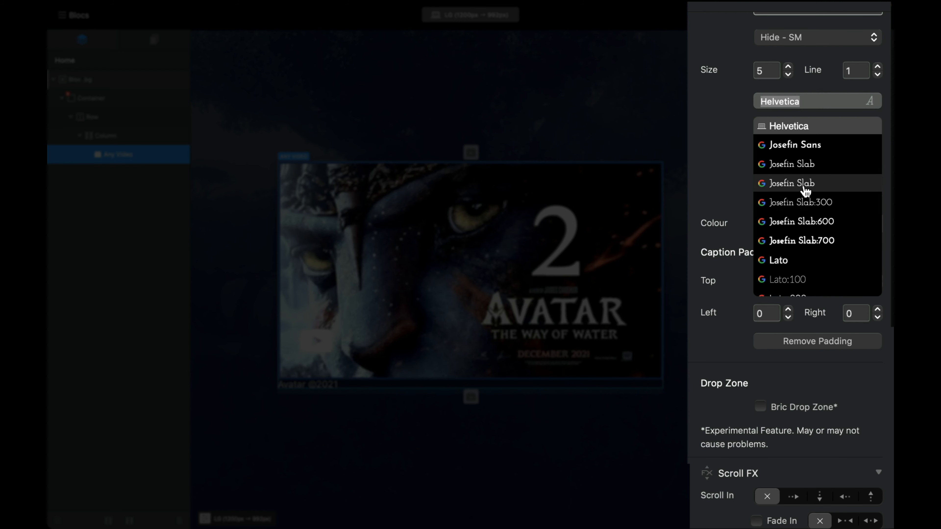
scroll(804, 193, "up", 5)
scroll(806, 209, "up", 5)
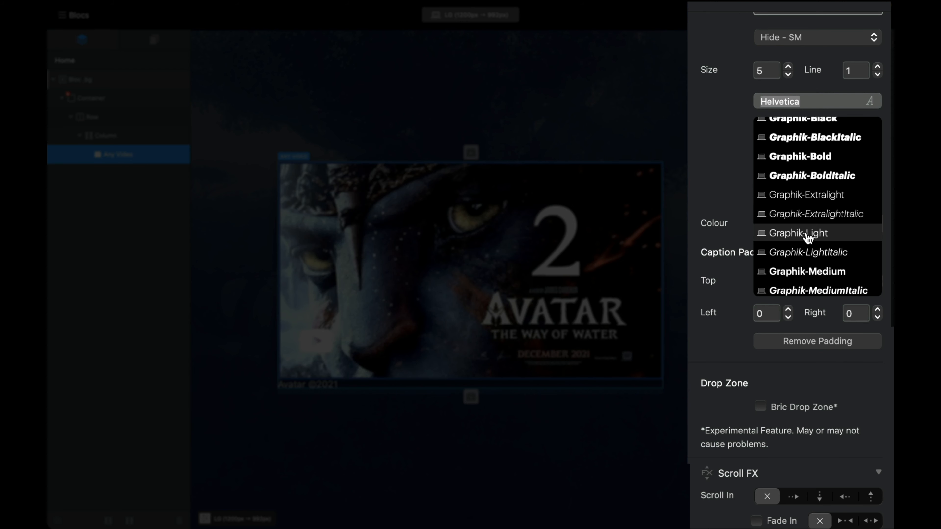
scroll(811, 230, "up", 1)
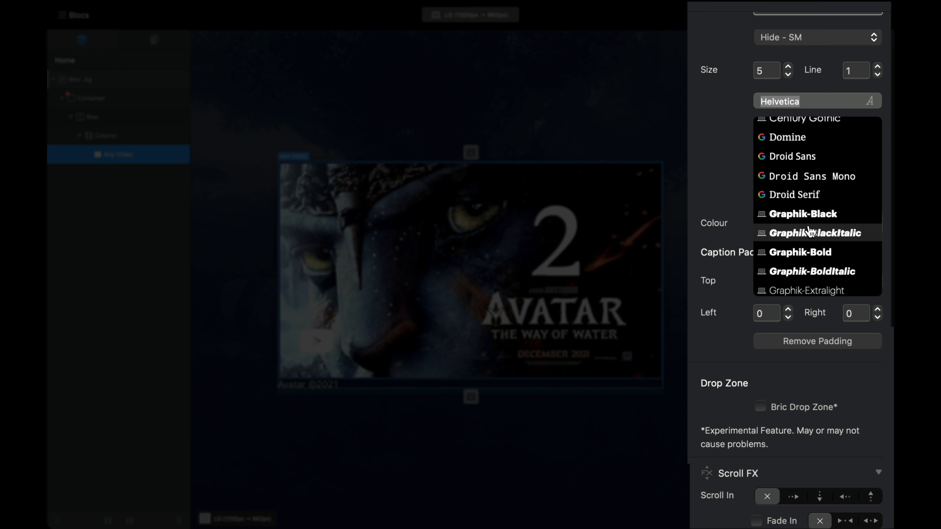
left_click(811, 219)
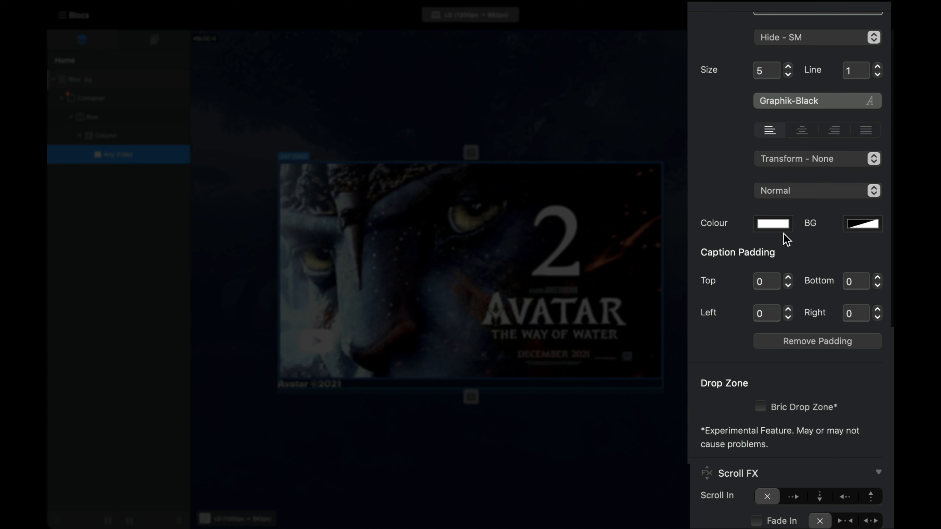
- Set the caption padding to 3 at the top, 3 at the bottom and 7 on the left
scroll(786, 237, "down", 3)
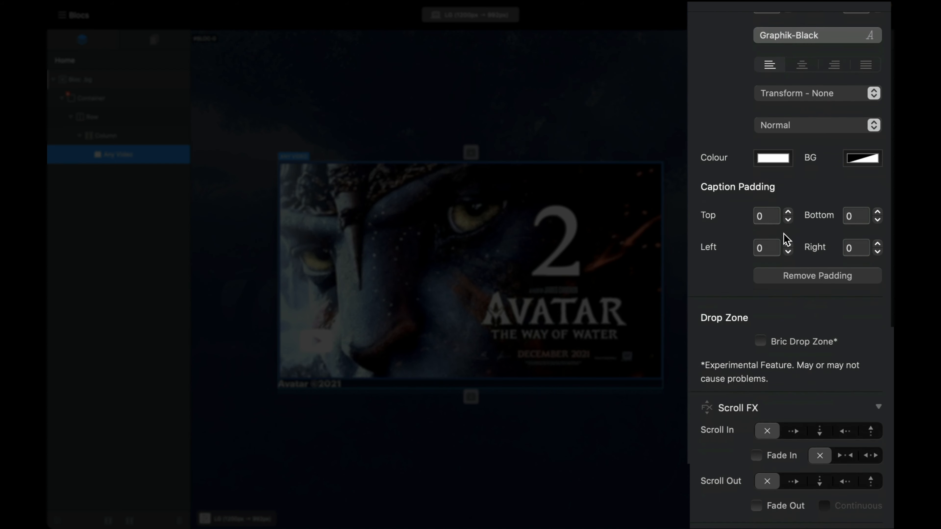
left_click(789, 212)
left_click(788, 213)
left_click(788, 212)
left_click(876, 212)
left_click(877, 213)
left_click(876, 212)
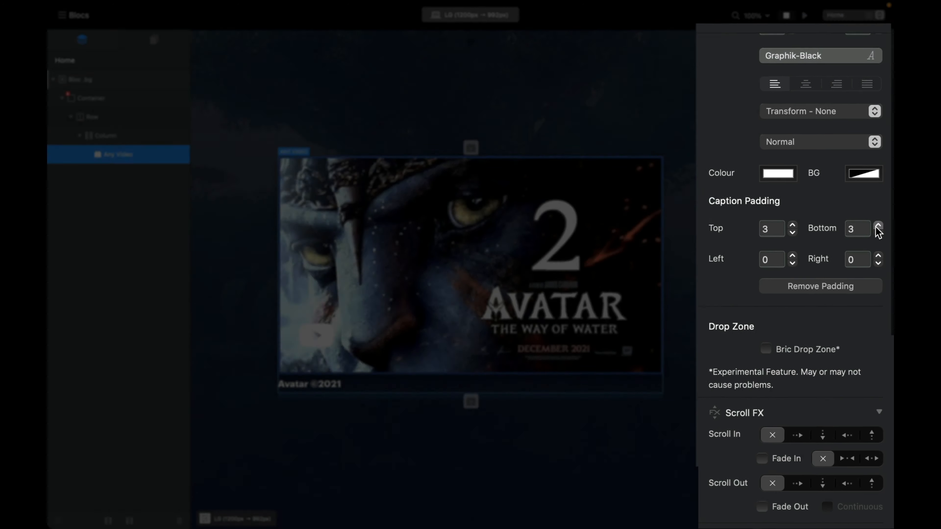
left_click(821, 300)
left_click(821, 299)
left_click(820, 299)
left_click(821, 300)
left_click(821, 299)
left_click(821, 299)
left_click(821, 299)
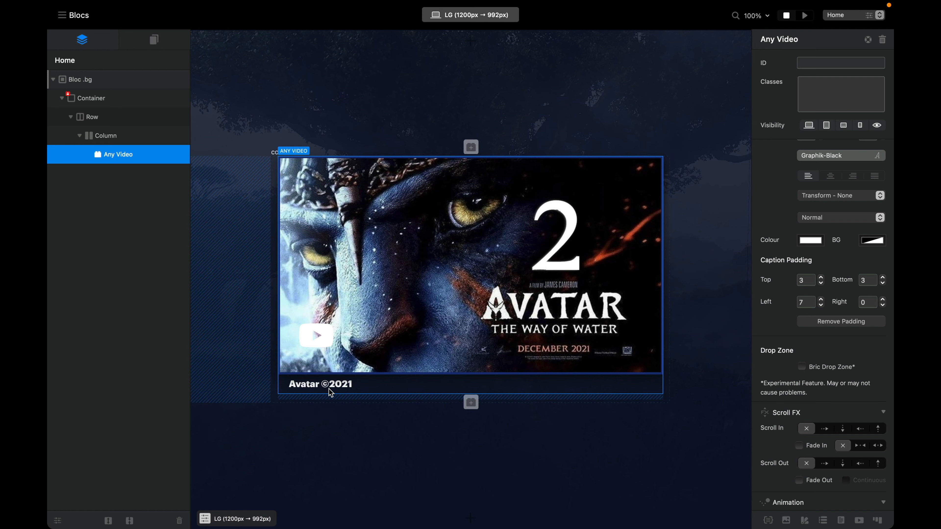
- Preview the page with the styled caption and start the video from its poster
left_click(806, 17)
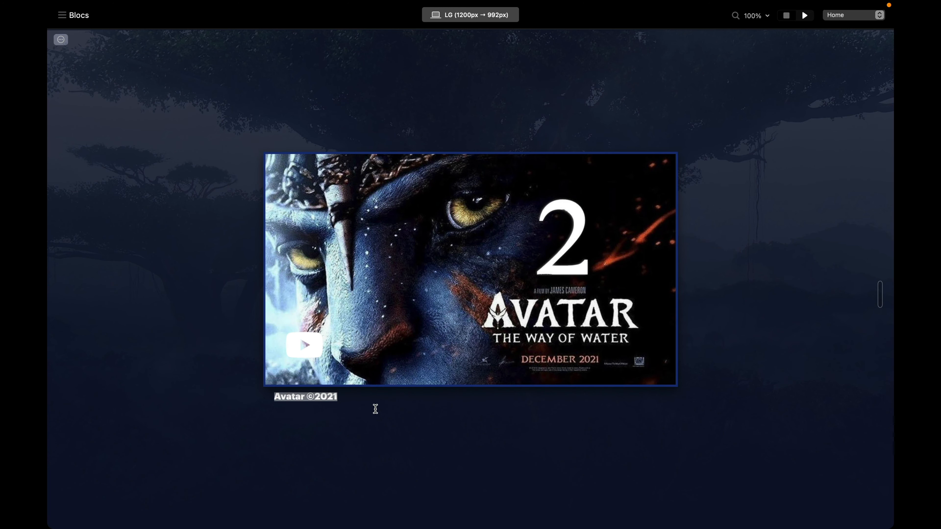
left_click(550, 321)
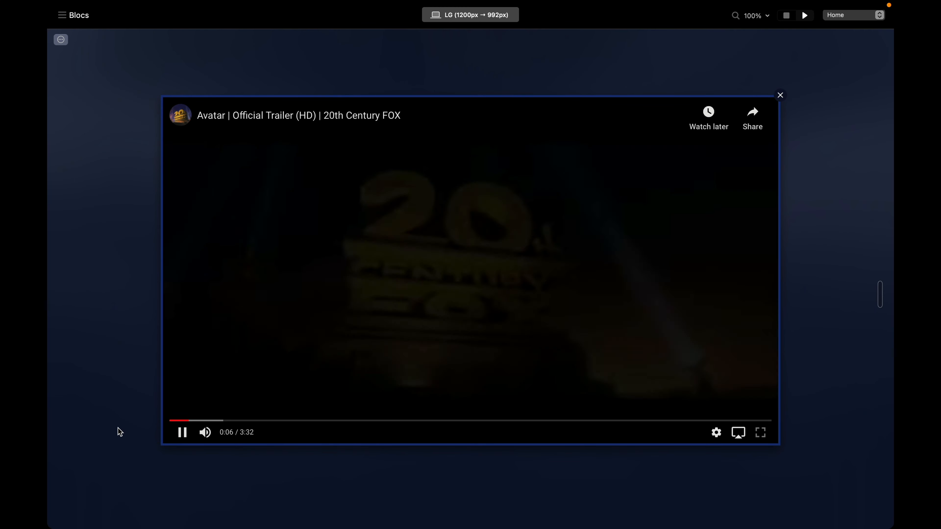